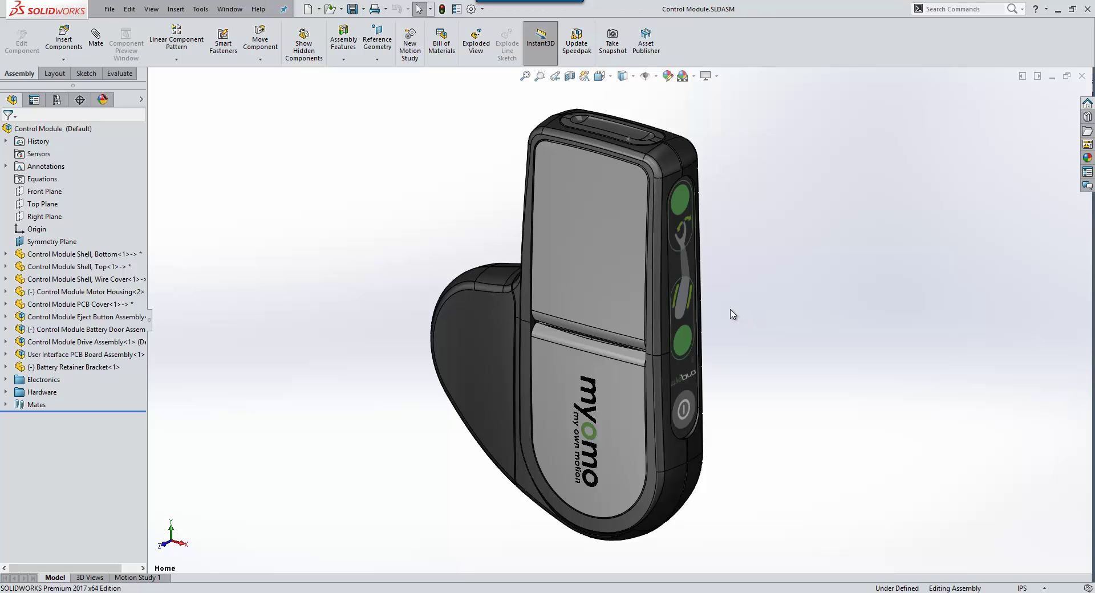
- Hide the bottom, top and wire cover shells and the motor housing to expose the control module's internal components
right_click(142, 102)
left_click(160, 130)
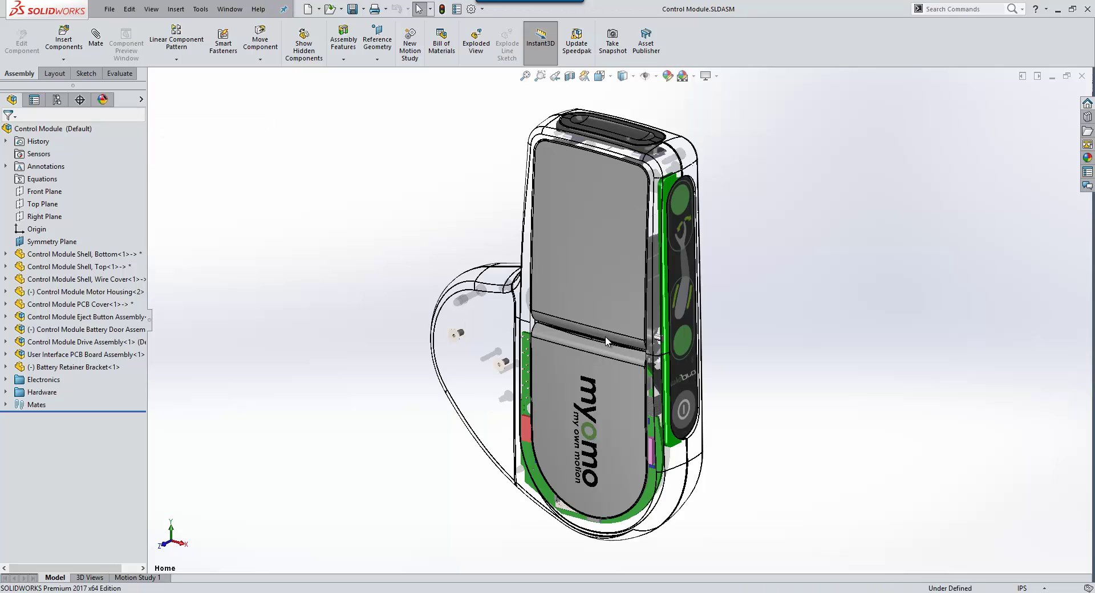
middle_click_drag(607, 341, 491, 351)
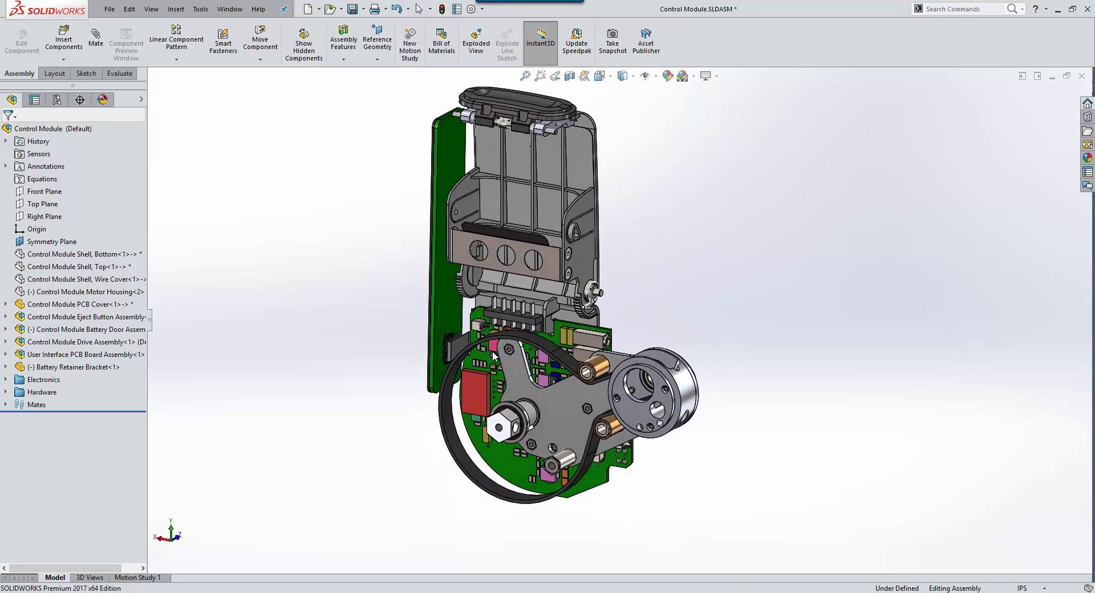
middle_click_drag(543, 169, 562, 377, "ctrl")
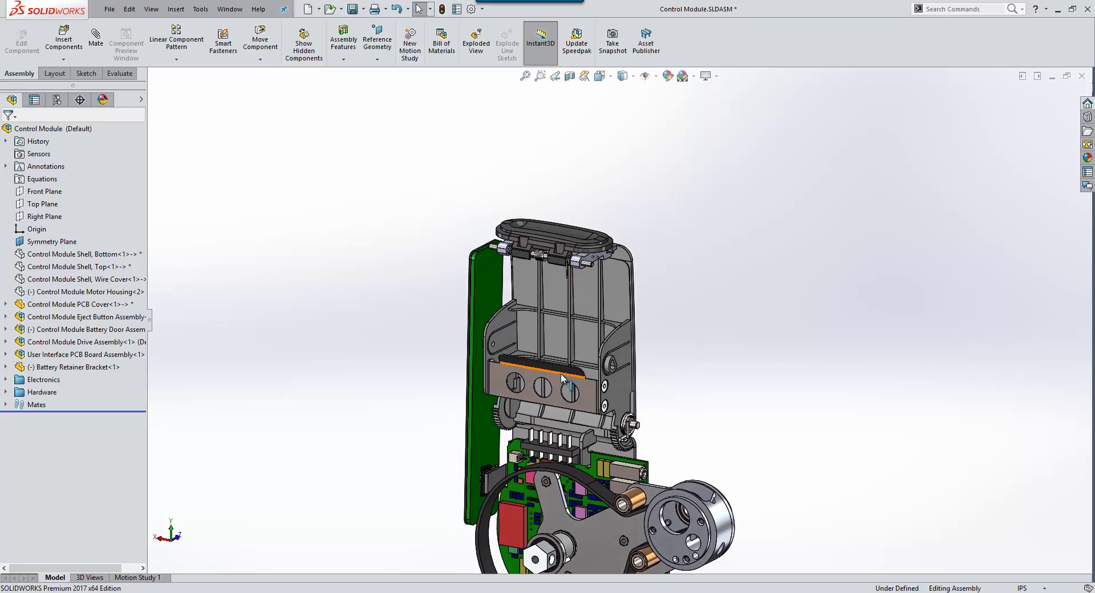
scroll(562, 377, "down", 3)
middle_click_drag(554, 223, 578, 272, "ctrl")
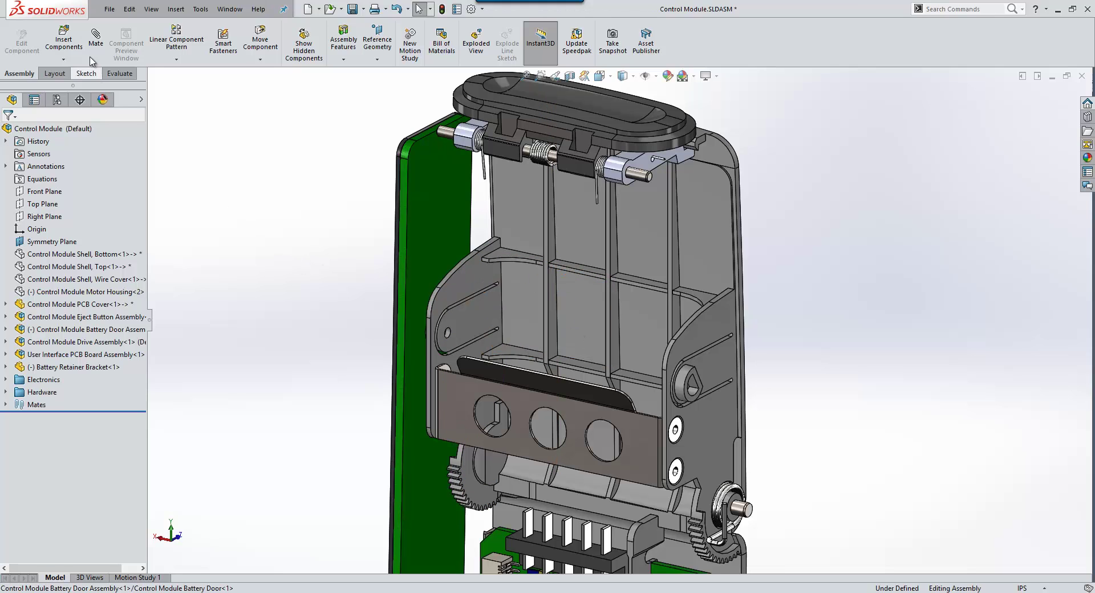
- Insert the Inventor assembly Myomo Battery Pack Assembly.iam from the Supplier Parts folder and place it beside the control module
left_click(68, 45)
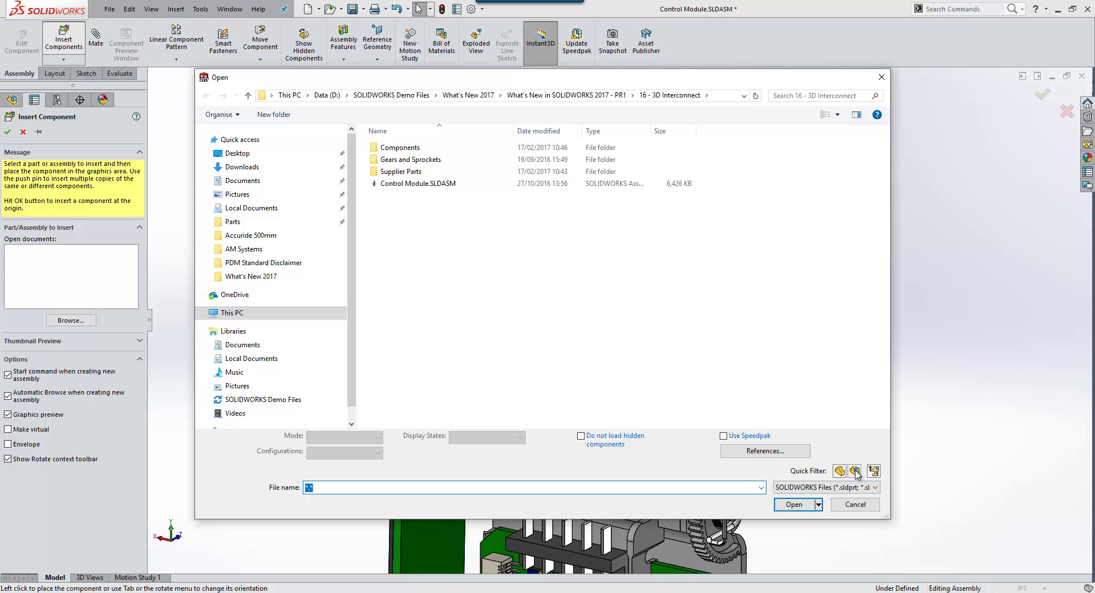
left_click(797, 488)
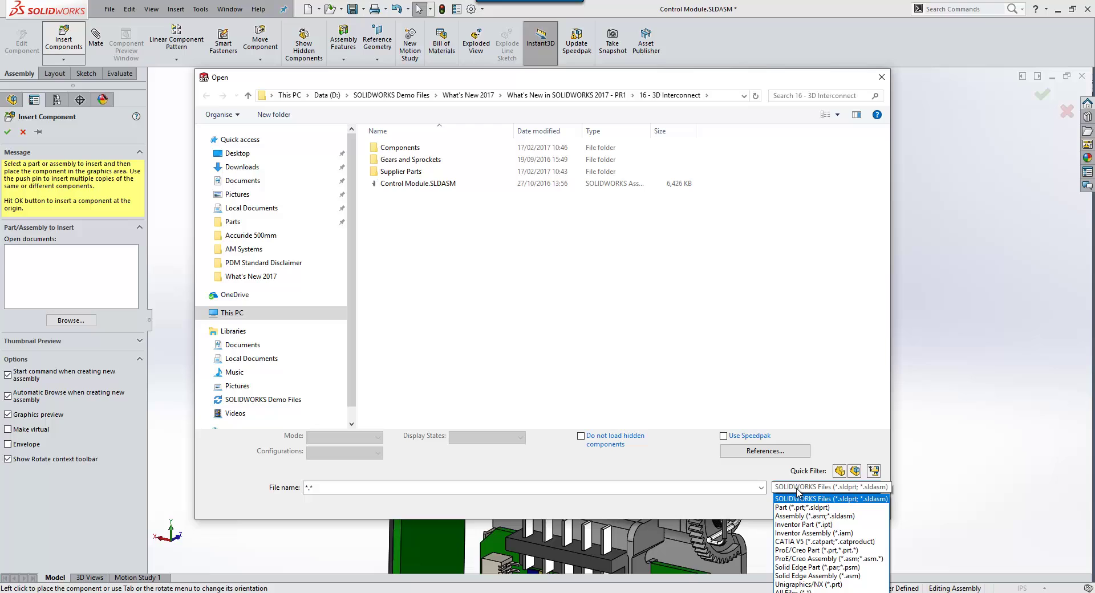
left_click(810, 535)
left_click(420, 173)
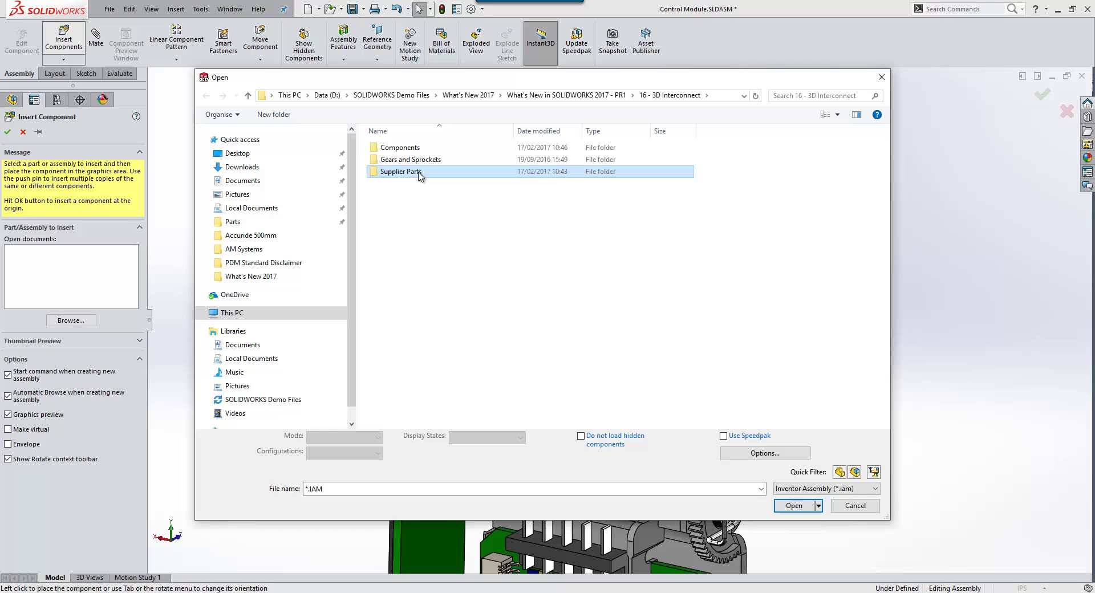
double_click(419, 173)
double_click(404, 150)
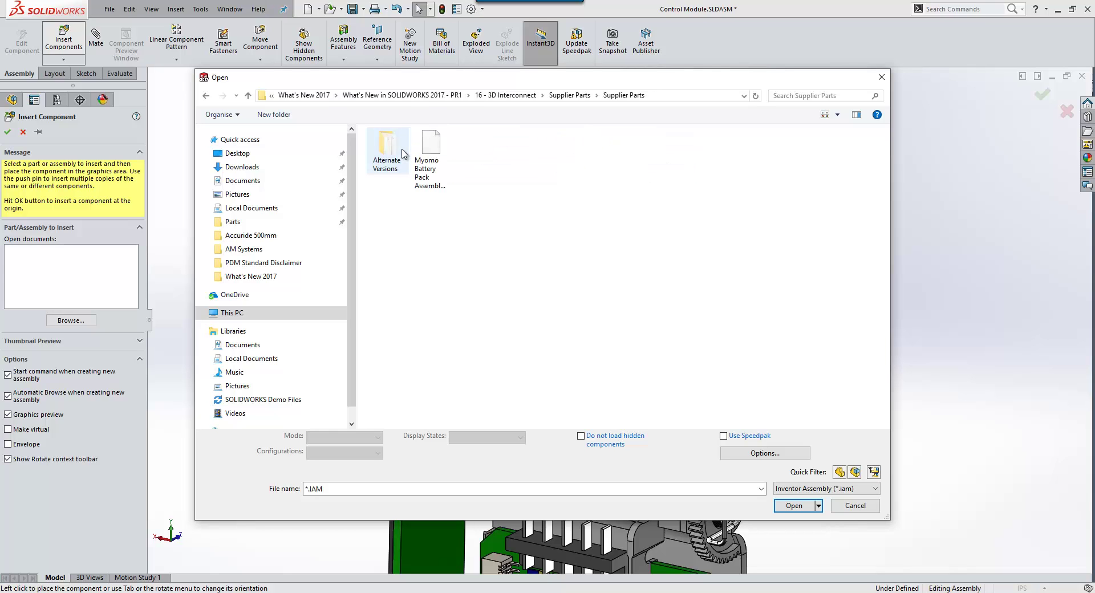
left_click(432, 158)
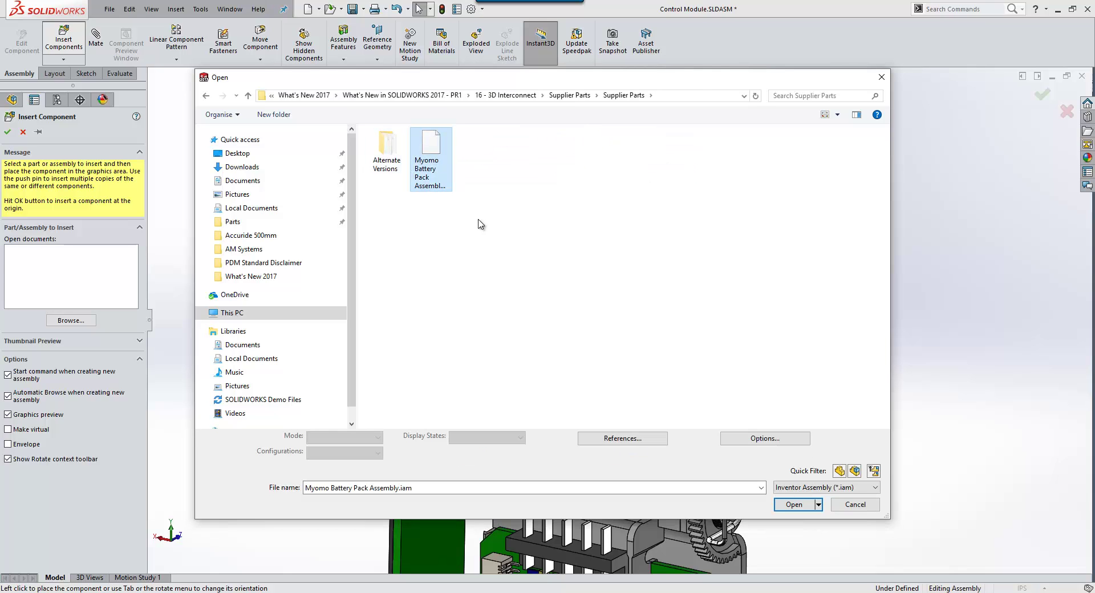
left_click(808, 509)
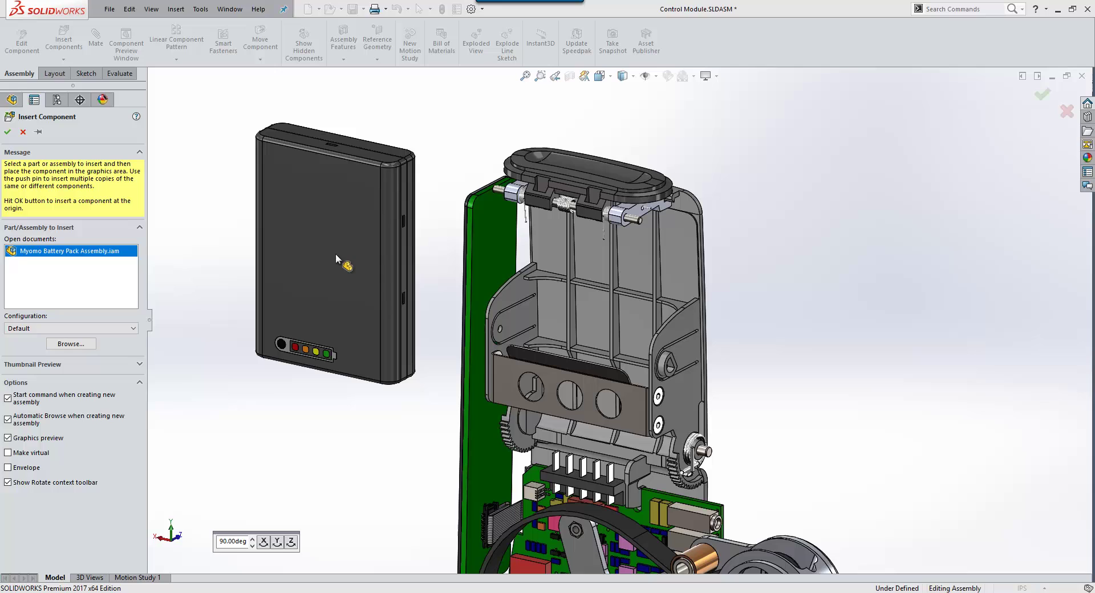
left_click(342, 264)
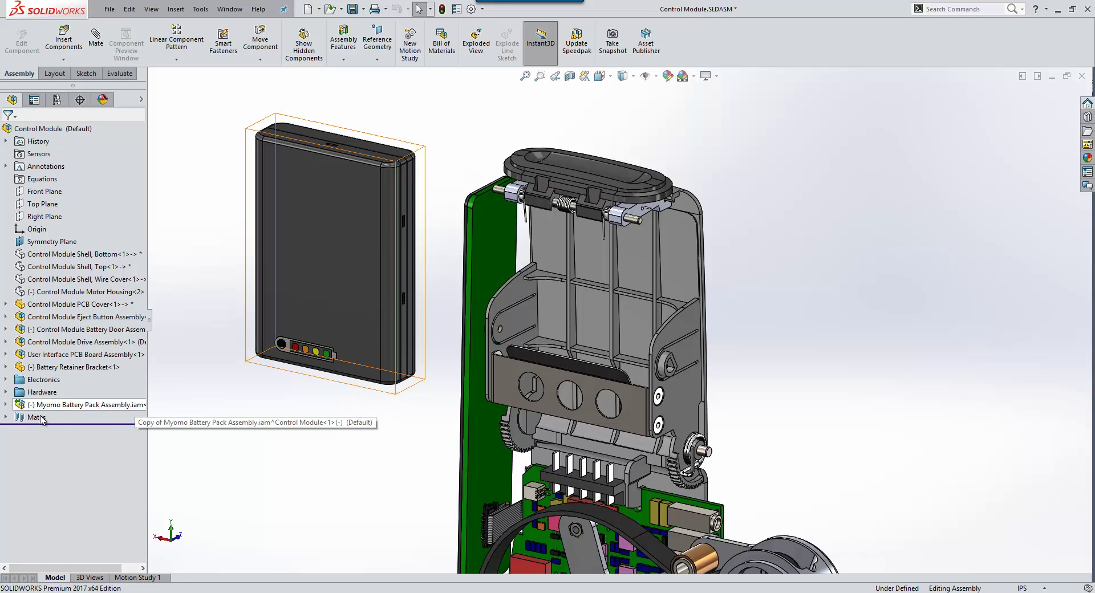
- Mate the battery pack assembly's Right Plane coincident with the control module's Symmetry Plane
left_click(5, 404)
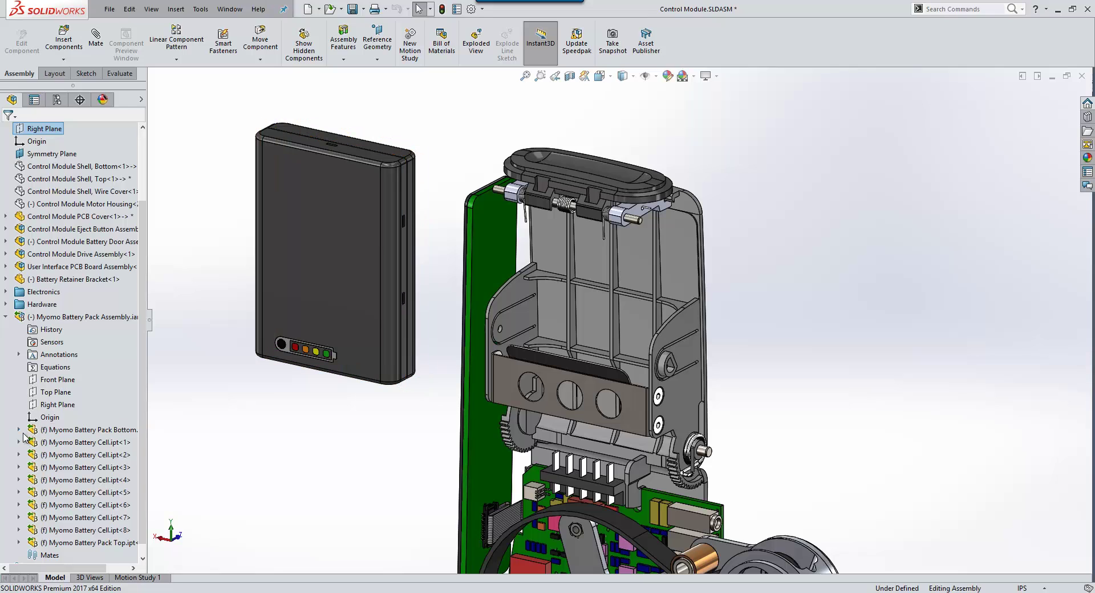
left_click(7, 317)
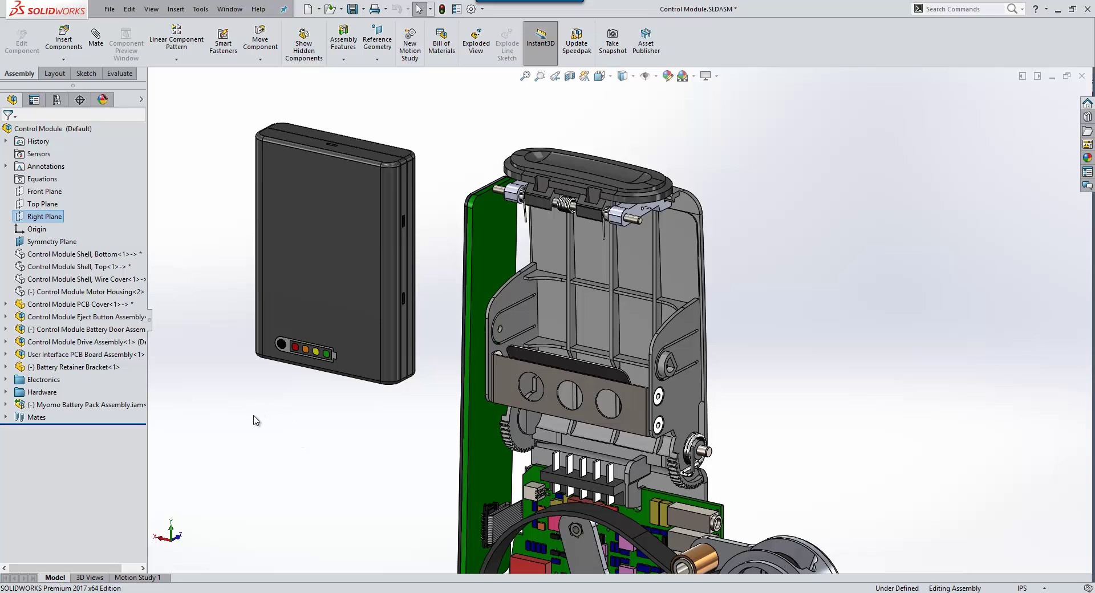
left_click(6, 404)
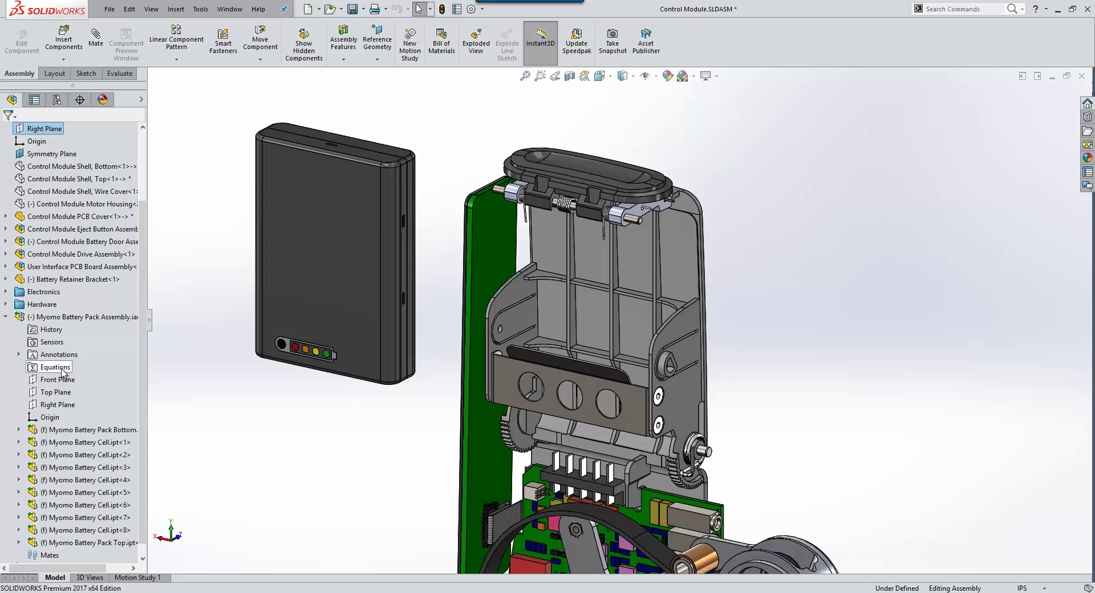
left_click(60, 404)
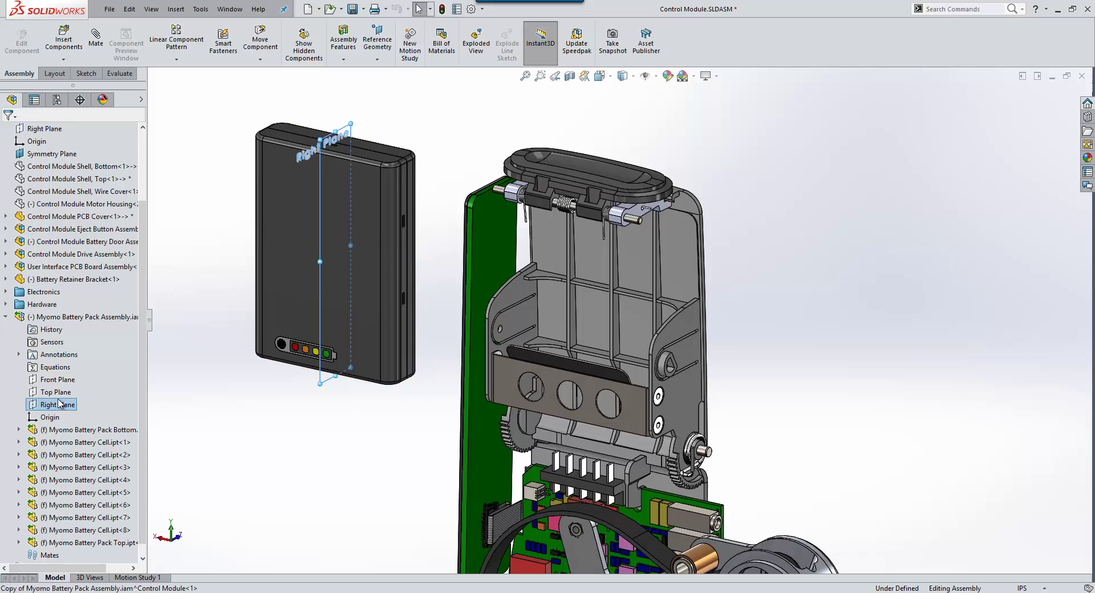
scroll(101, 241, "up", 2)
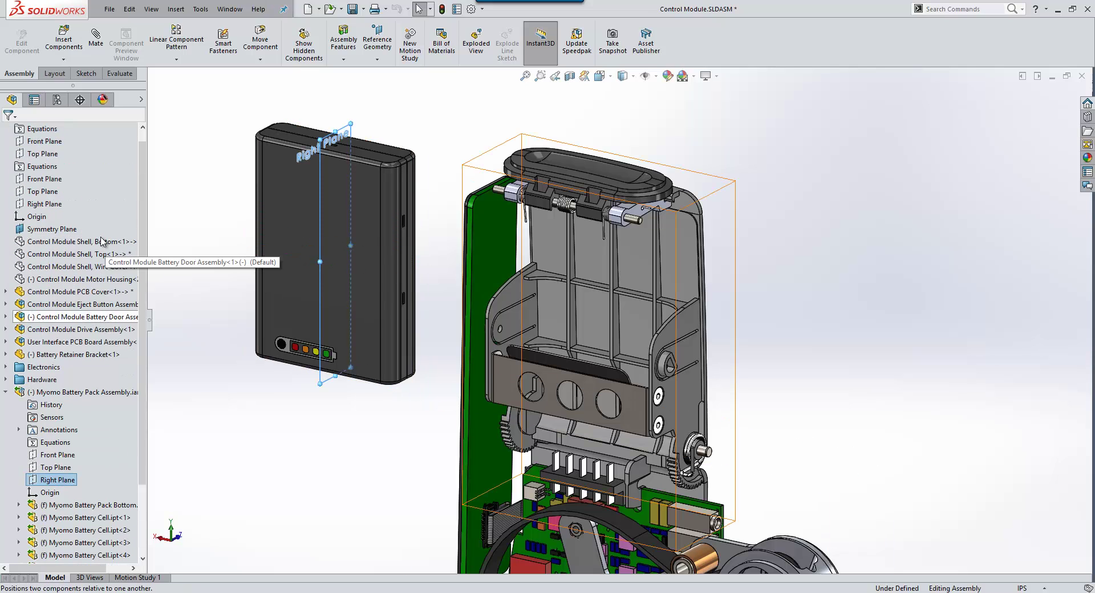
left_click(60, 229, "ctrl")
left_click(67, 240)
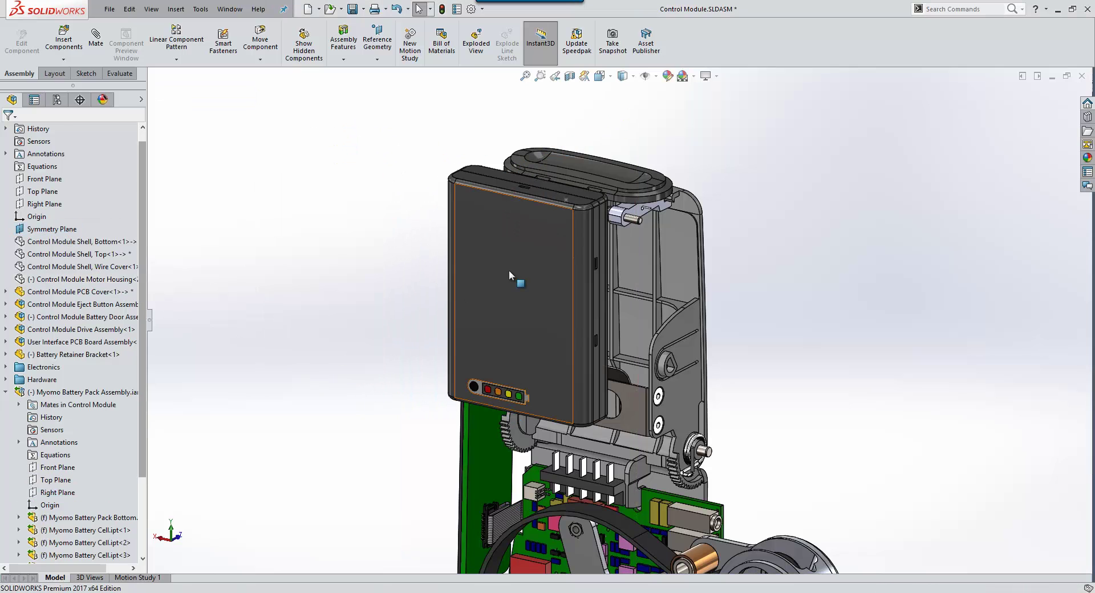
- Make the battery pack's top cover part transparent
left_click(509, 269)
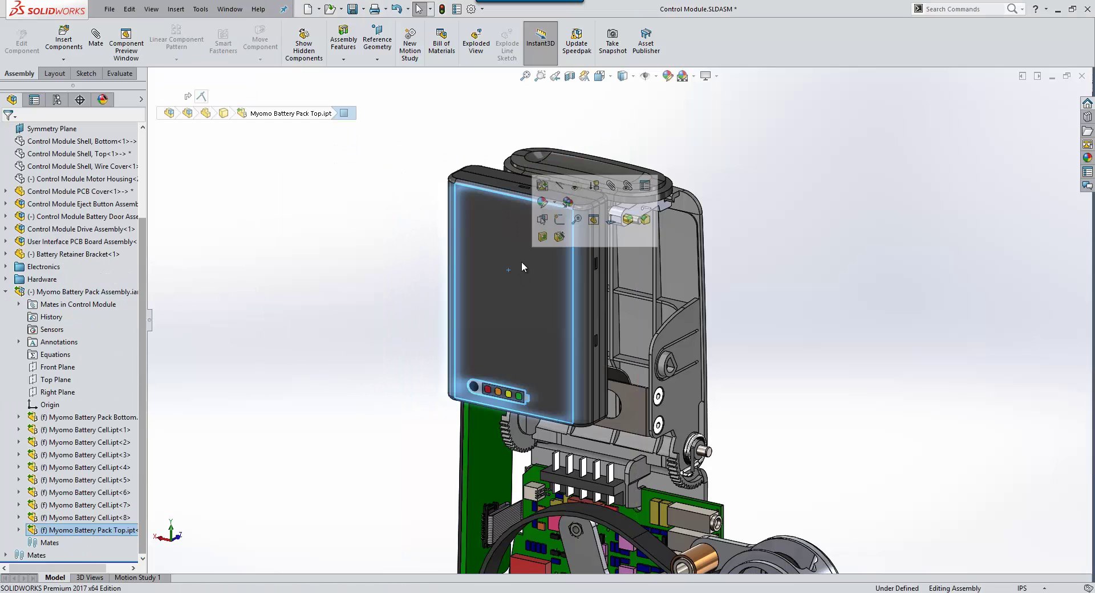
left_click(783, 301)
- Mate the back face of the Myomo Battery Pack Bottom part coincident with the battery door's inner face
middle_click_drag(773, 296, 665, 324)
left_click(579, 286)
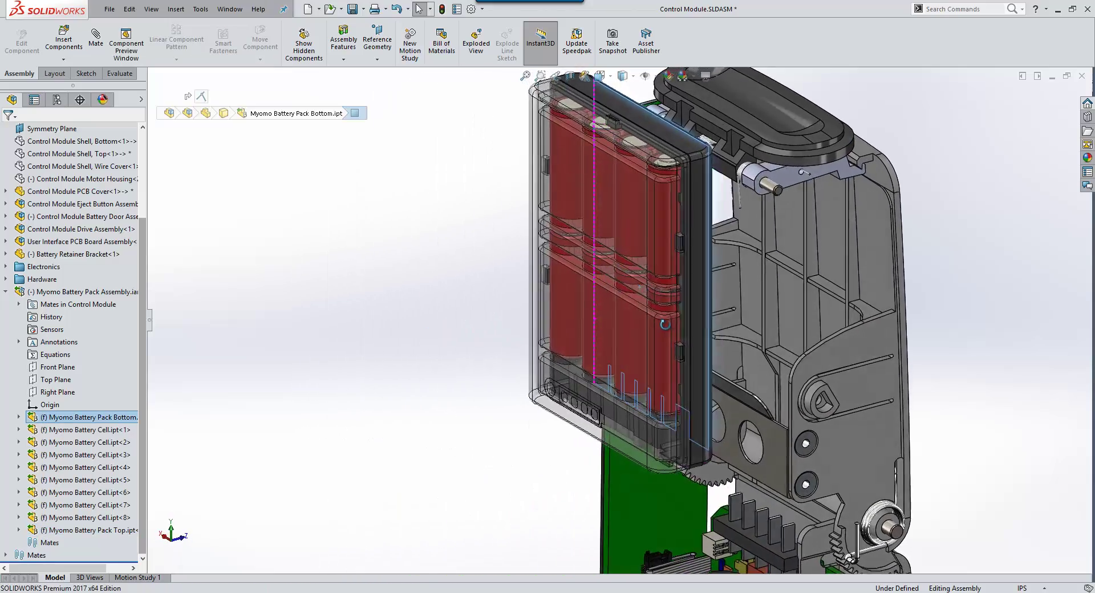
scroll(773, 300, "down", 5)
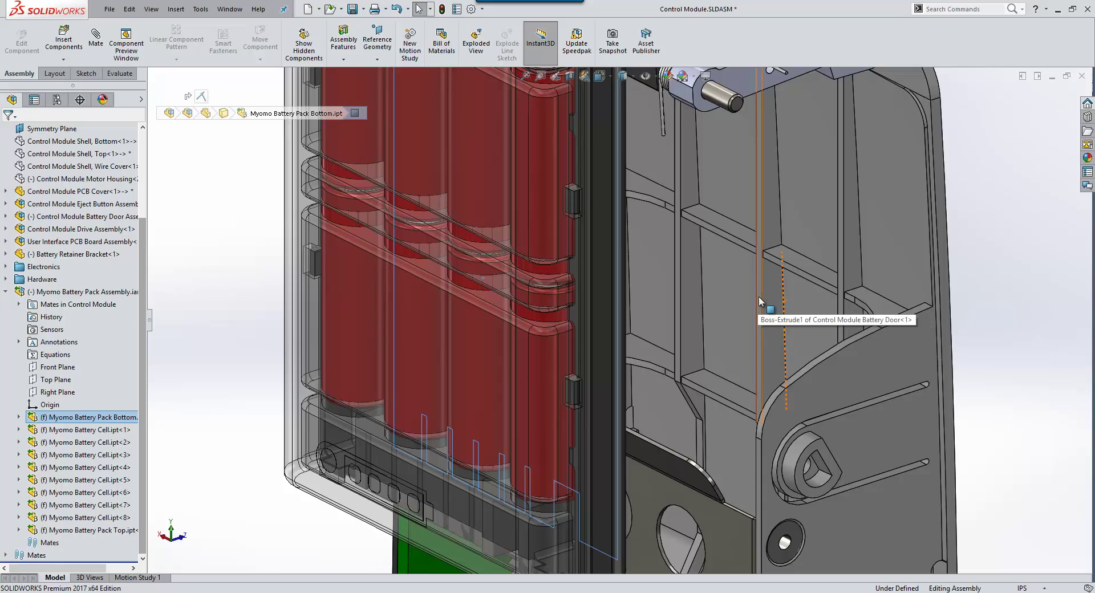
left_click(759, 297)
left_click(795, 289)
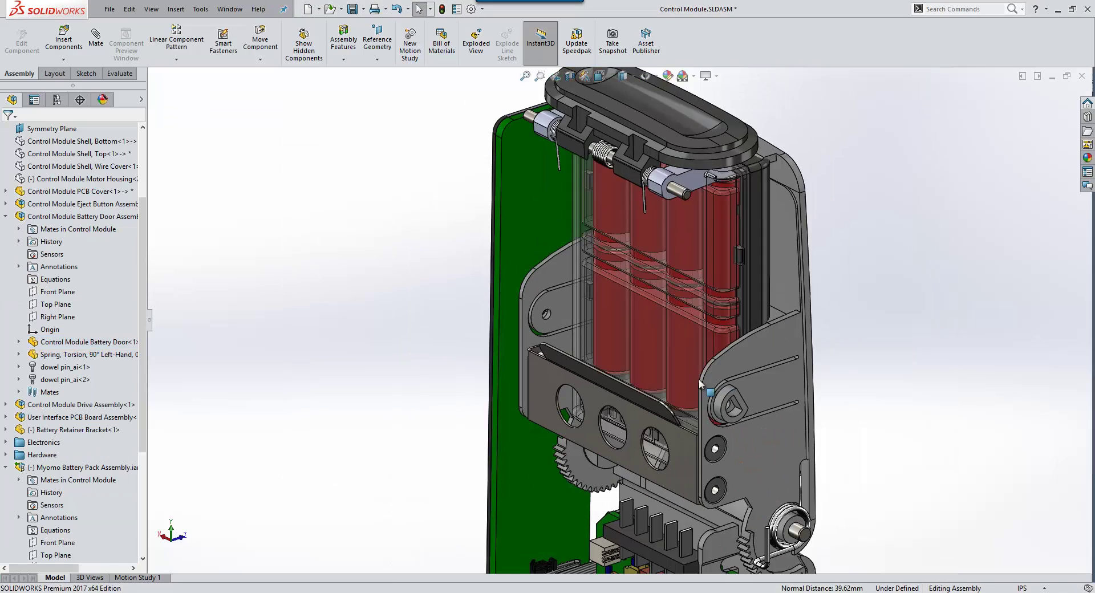
- Mate the notch face at the battery pack's lower end coincident with the top face of the battery door's post
middle_click_drag(667, 342, 658, 467)
scroll(647, 330, "down", 5)
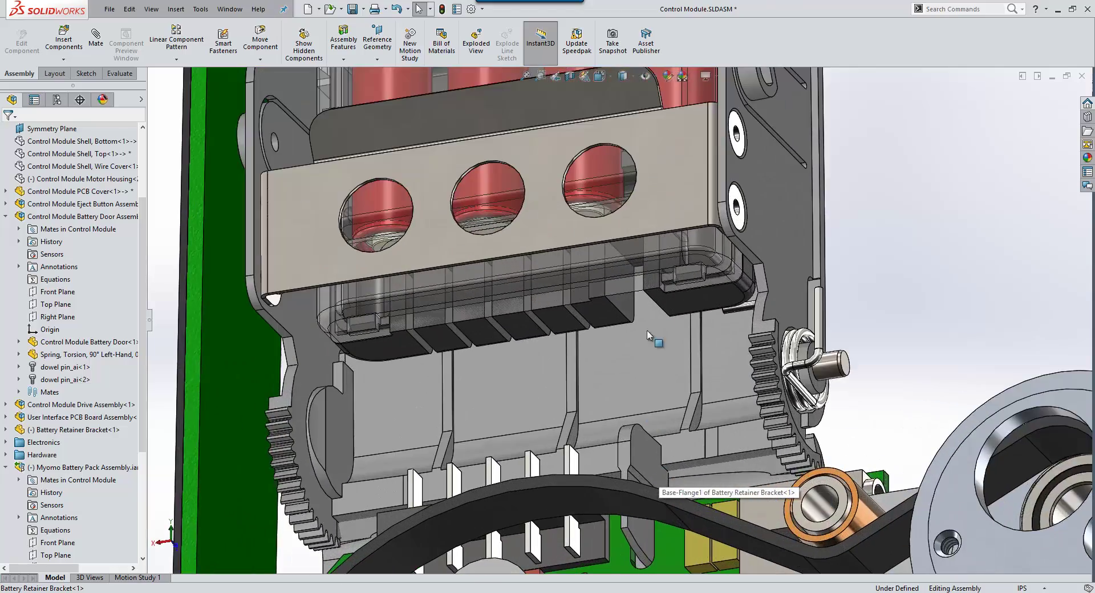
scroll(634, 297, "down", 3)
left_click(603, 234)
middle_click_drag(622, 436, 622, 281)
left_click(615, 463)
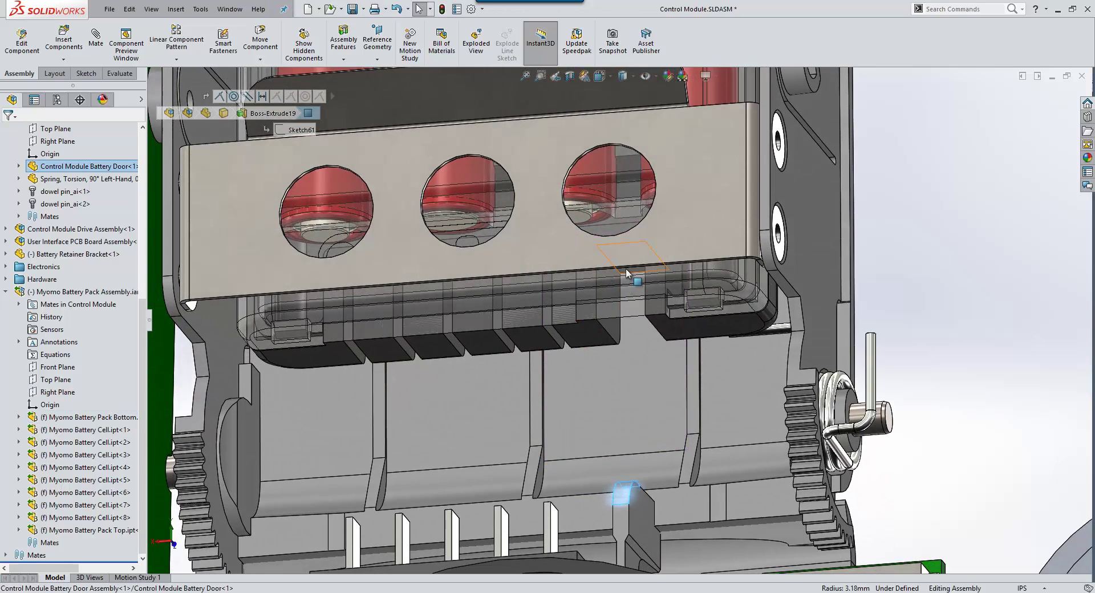
left_click(628, 275)
left_click(658, 262)
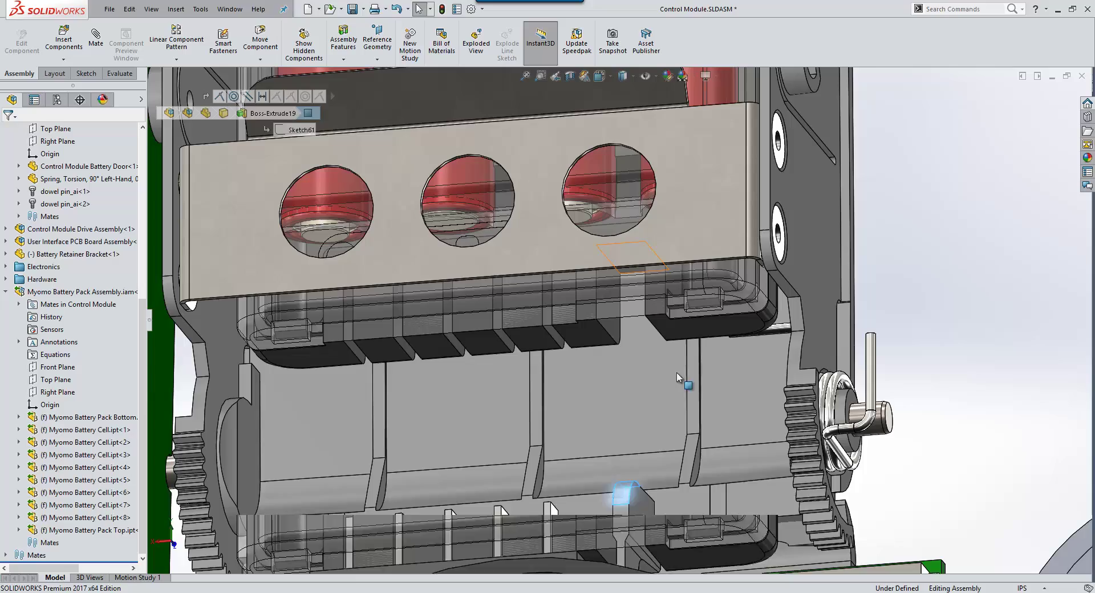
- Add a coincident mate between the battery pack top's front face and the hidden inner face of the battery retainer bracket
middle_click_drag(652, 327, 571, 279)
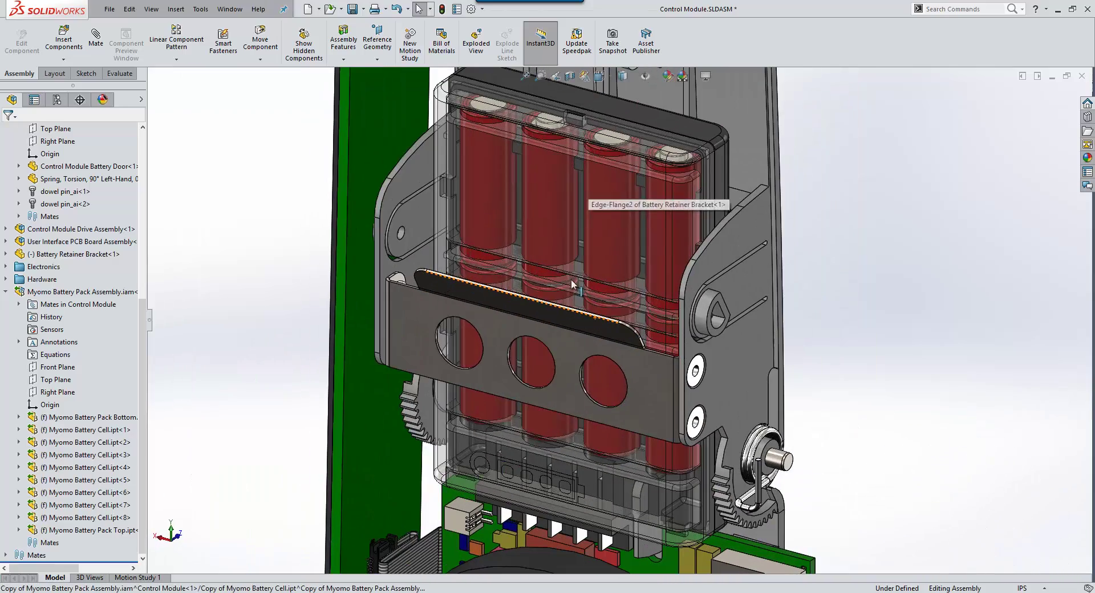
middle_click_drag(525, 385, 526, 367)
left_click(522, 329)
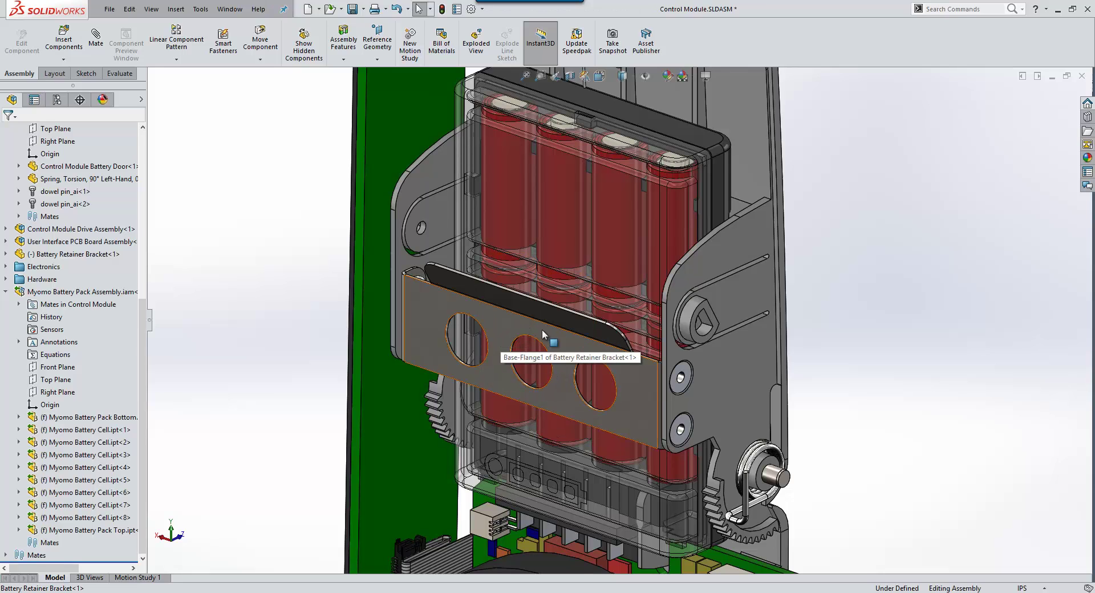
left_click(573, 354)
scroll(573, 354, "down", 2)
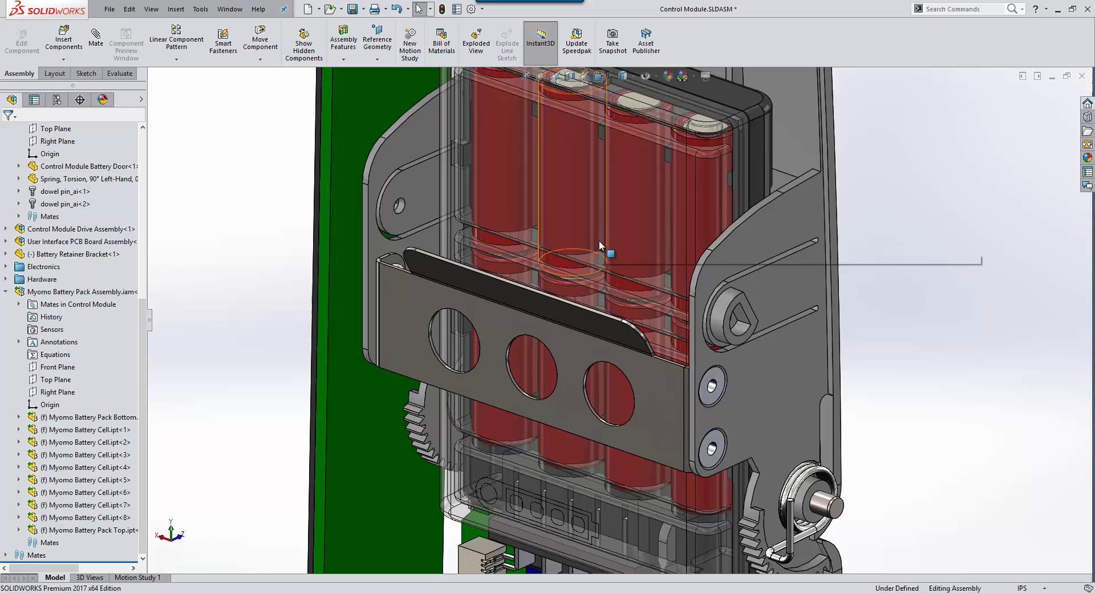
left_click(595, 244)
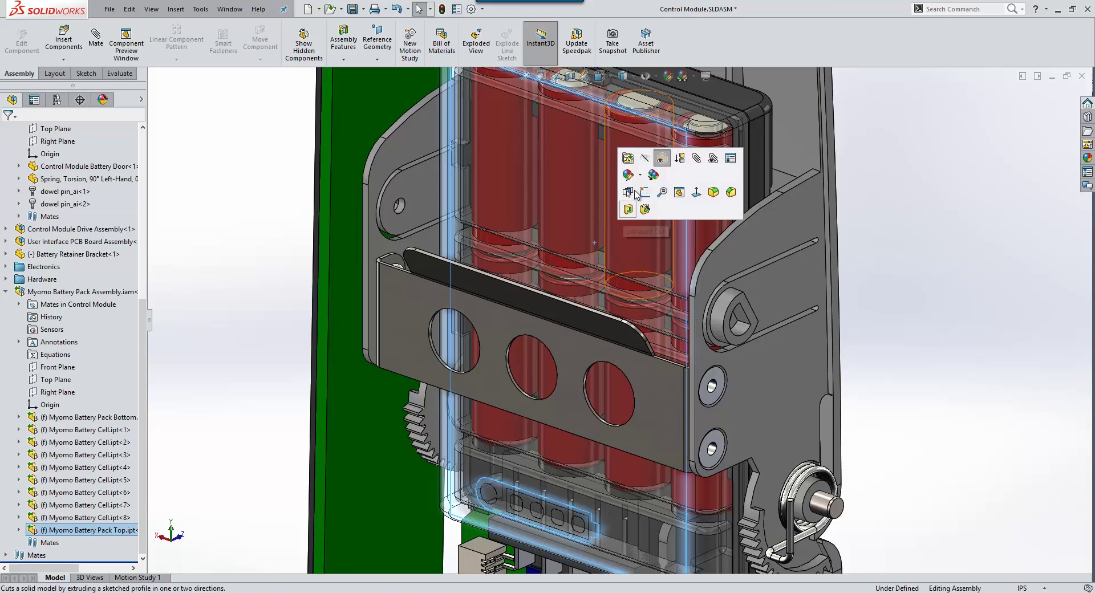
left_click(696, 158)
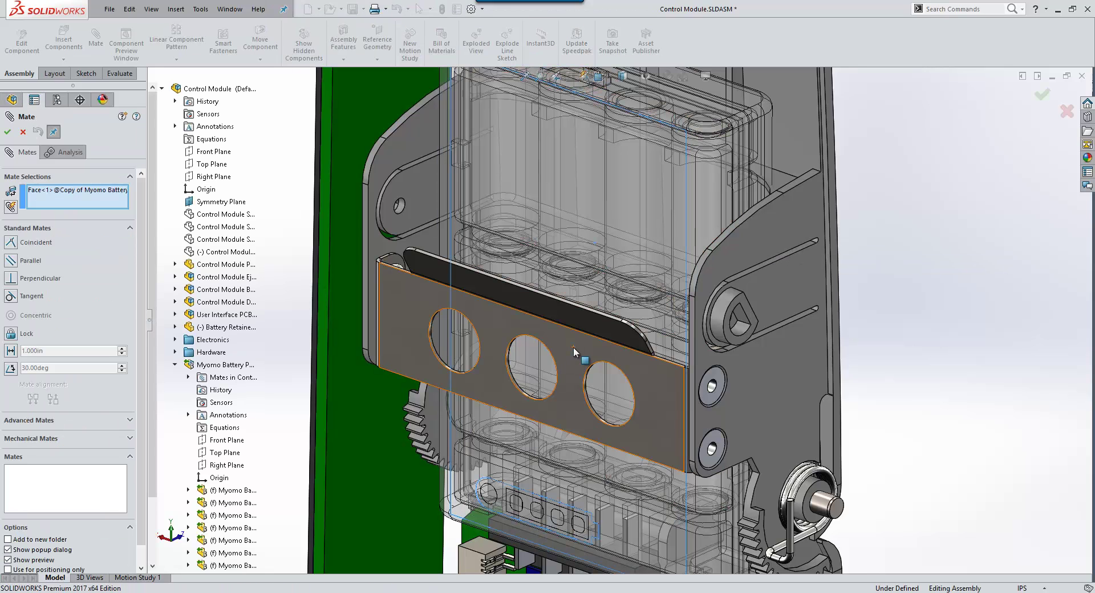
right_click(573, 347)
left_click(596, 379)
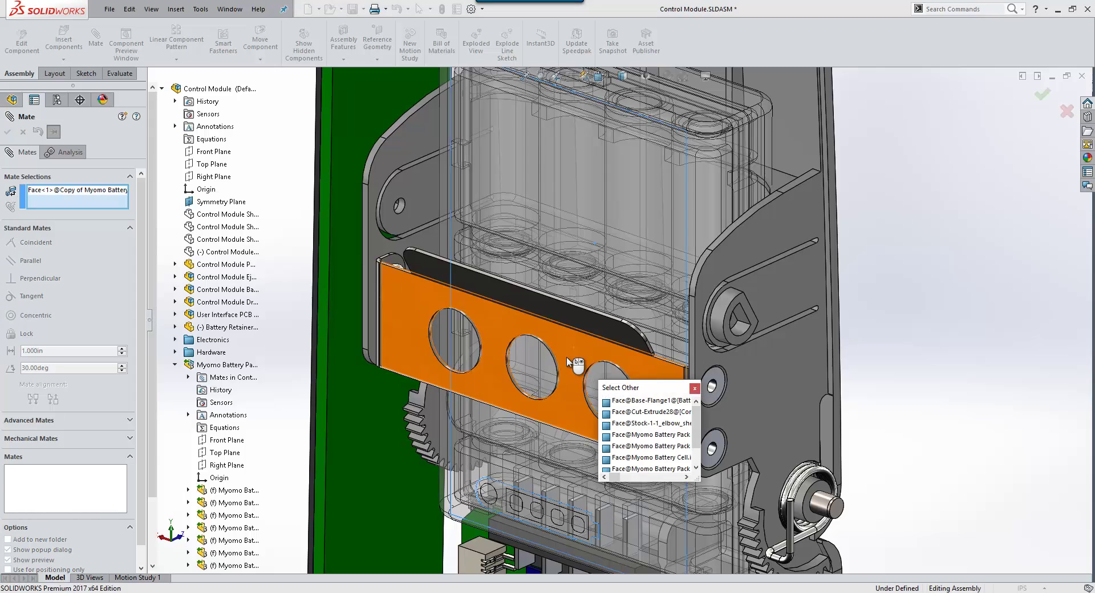
left_click(569, 361)
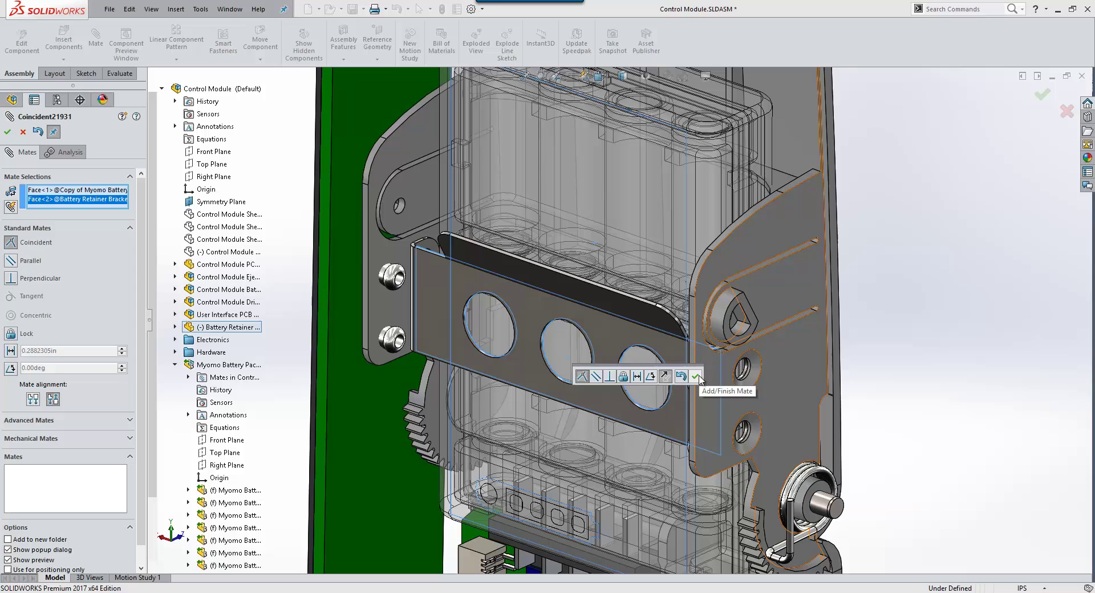
left_click(696, 376)
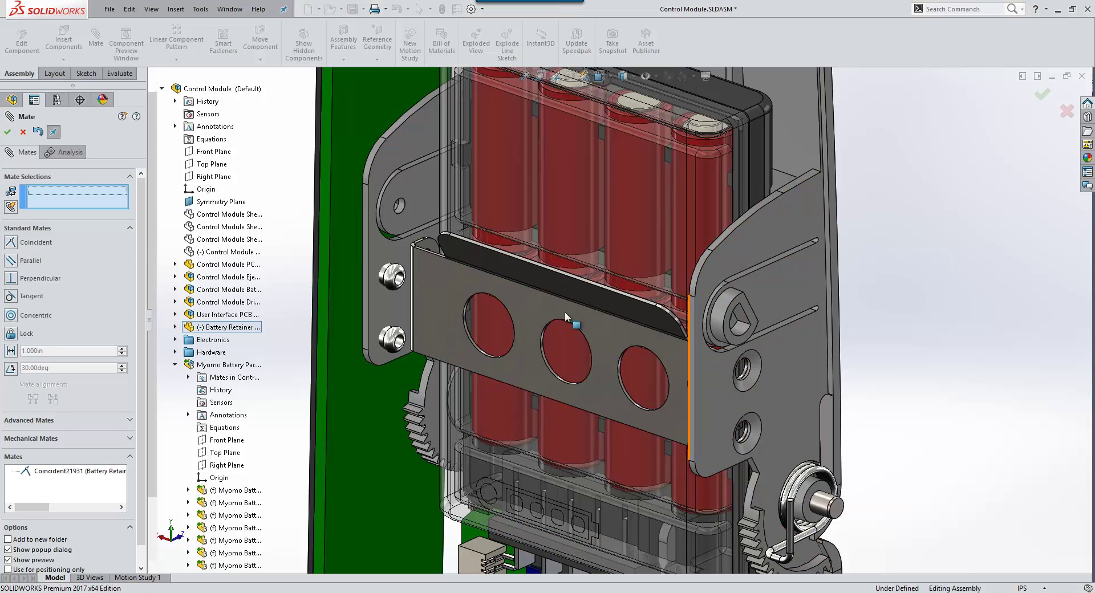
left_click(7, 132)
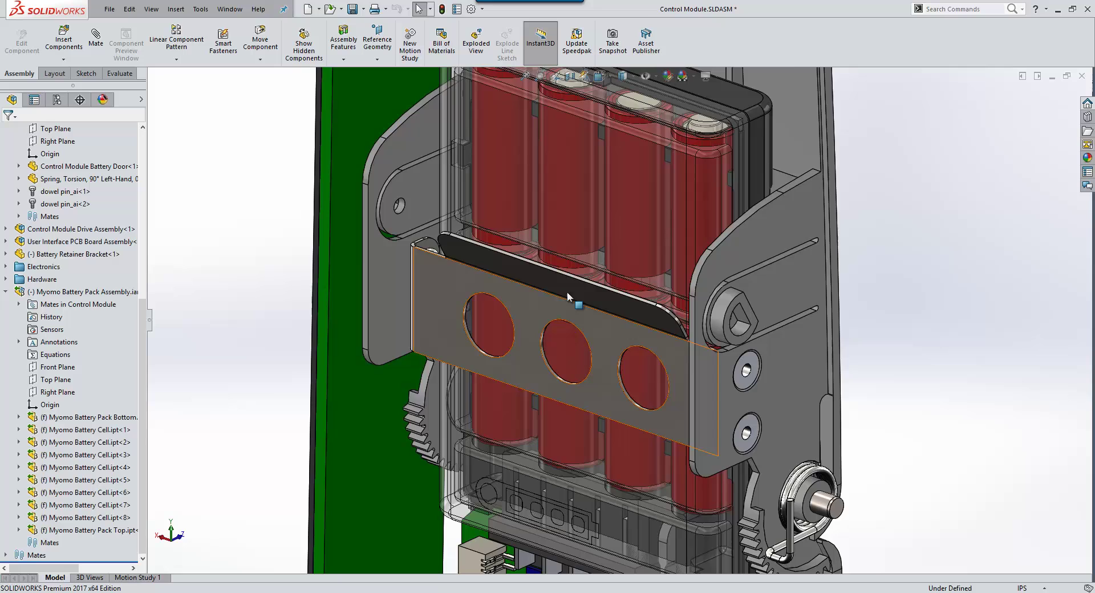
scroll(567, 292, "up", 4)
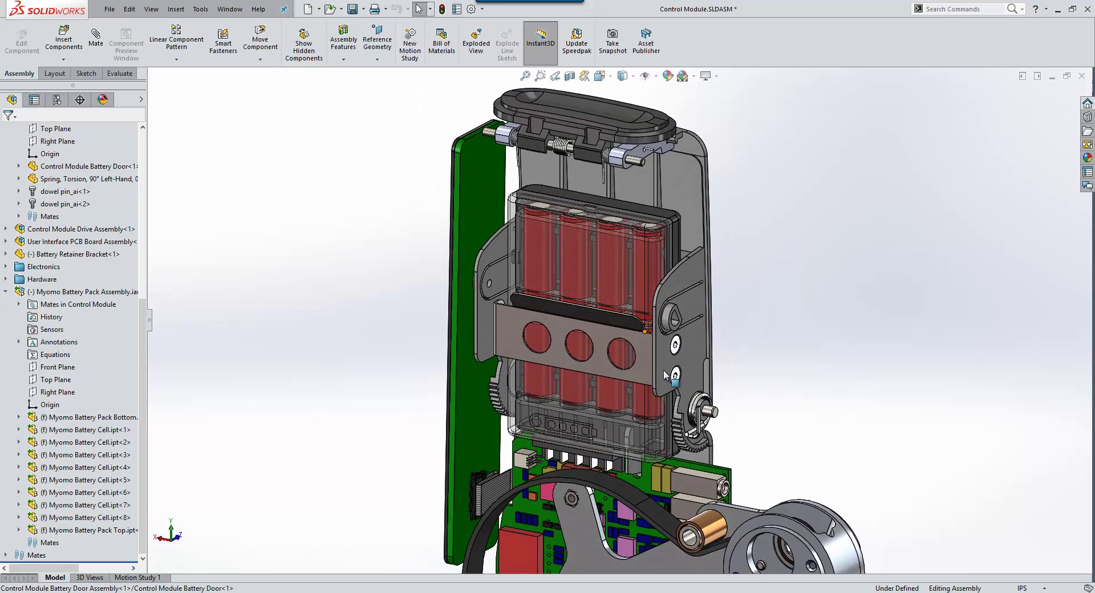
middle_click_drag(627, 379, 625, 363, "ctrl")
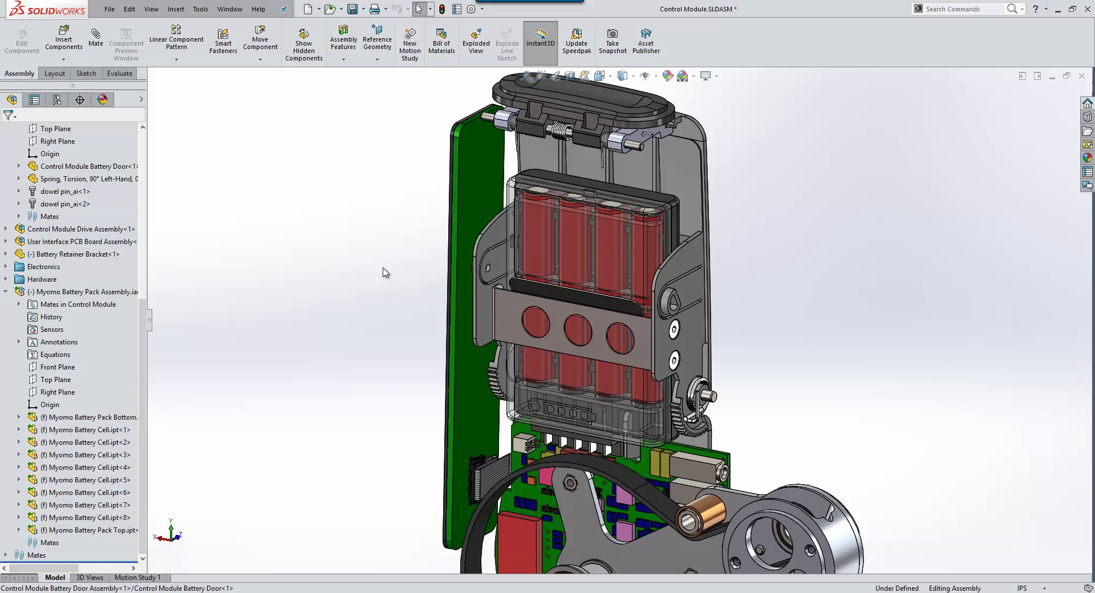
- Switch to File Explorer and copy the four Myomo battery files from the Alternate Versions folder's Battery Pack Version 2 subfolder
left_click(398, 582)
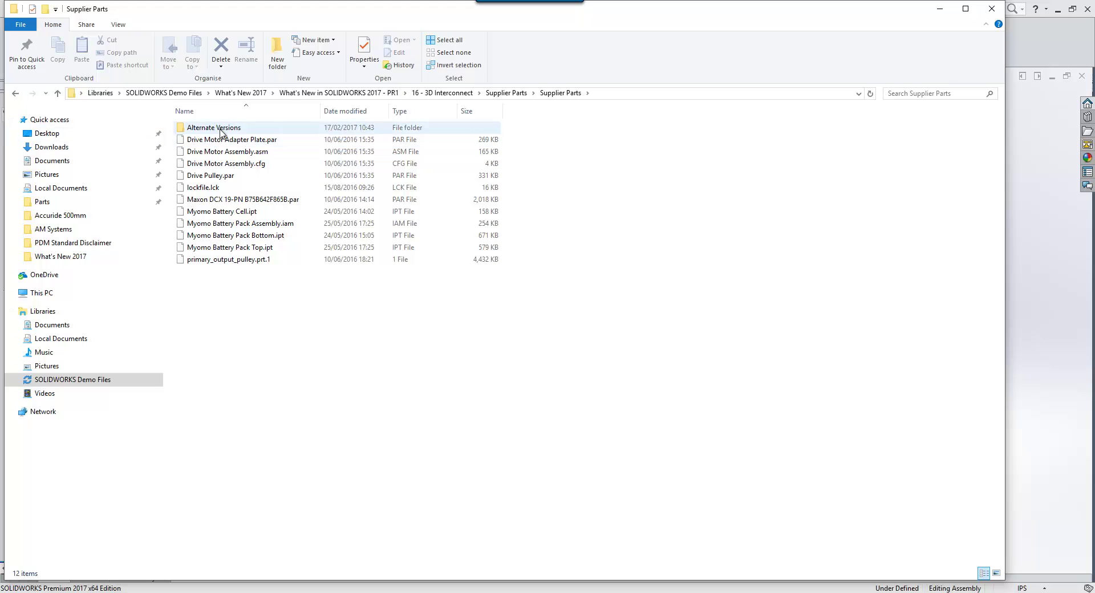
mouse_move(221, 133)
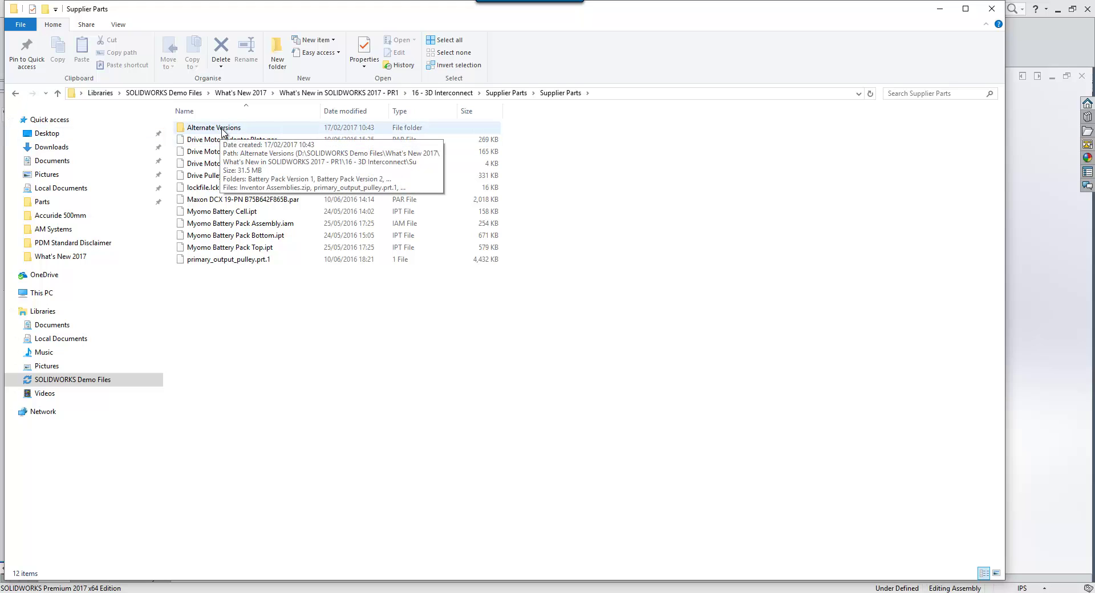
double_click(222, 128)
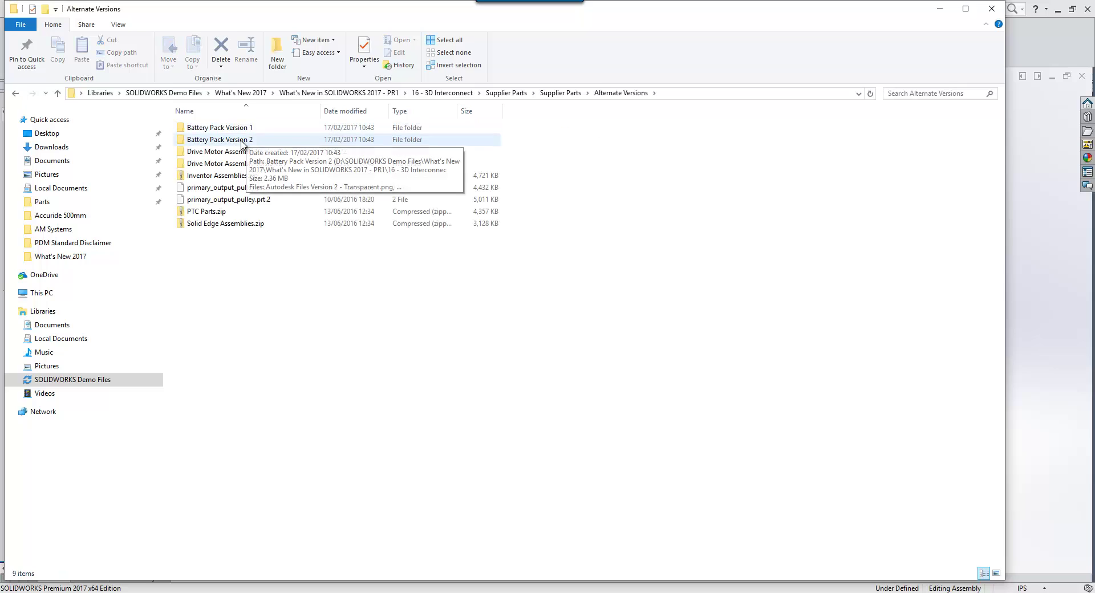
double_click(242, 140)
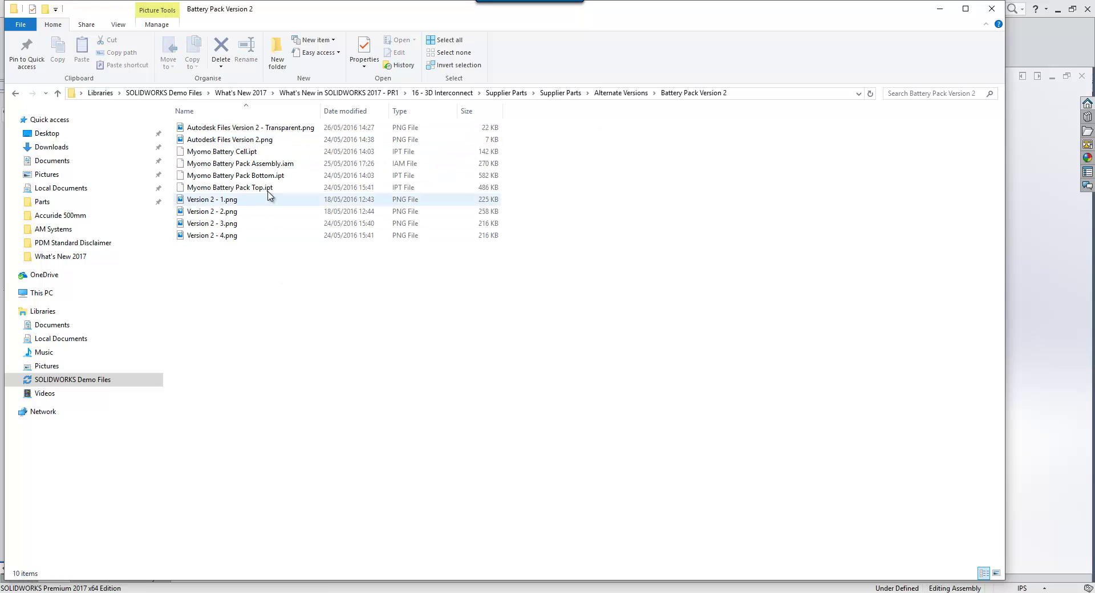
left_click(267, 188)
left_click(246, 152, "shift")
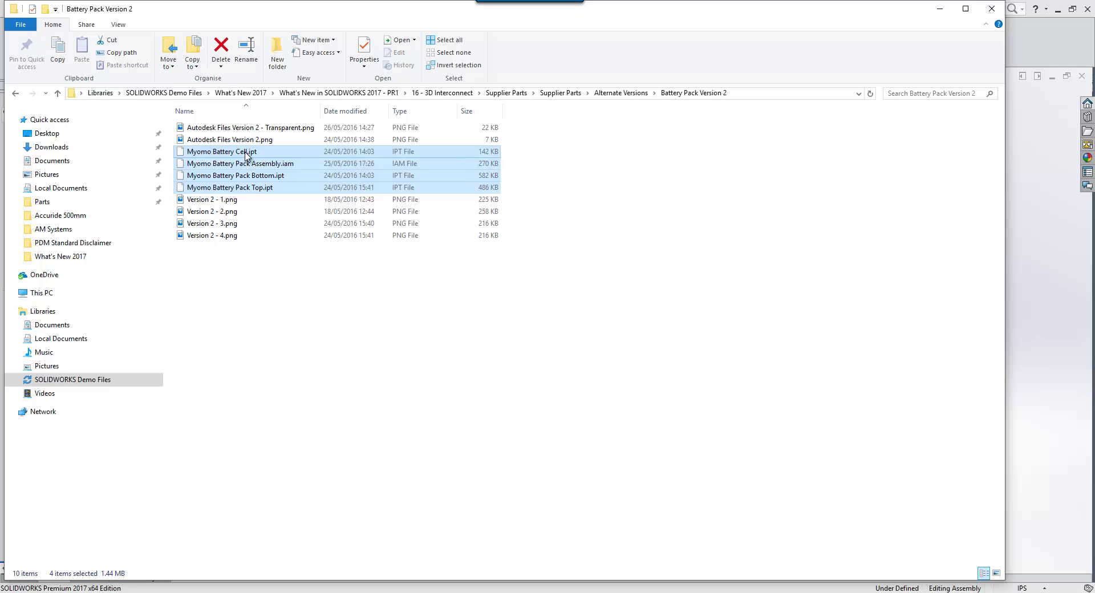
right_click(246, 153)
left_click(283, 298)
- Paste the copied battery files into the Supplier Parts folder, replacing the existing ones, and return to SOLIDWORKS
left_click(552, 94)
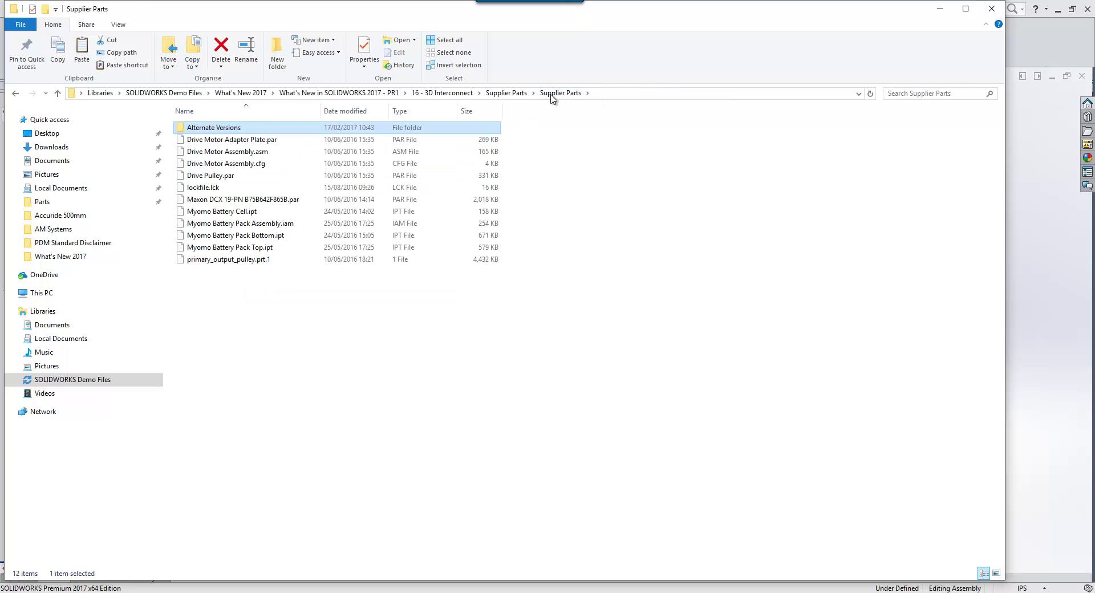
right_click(275, 323)
left_click(300, 394)
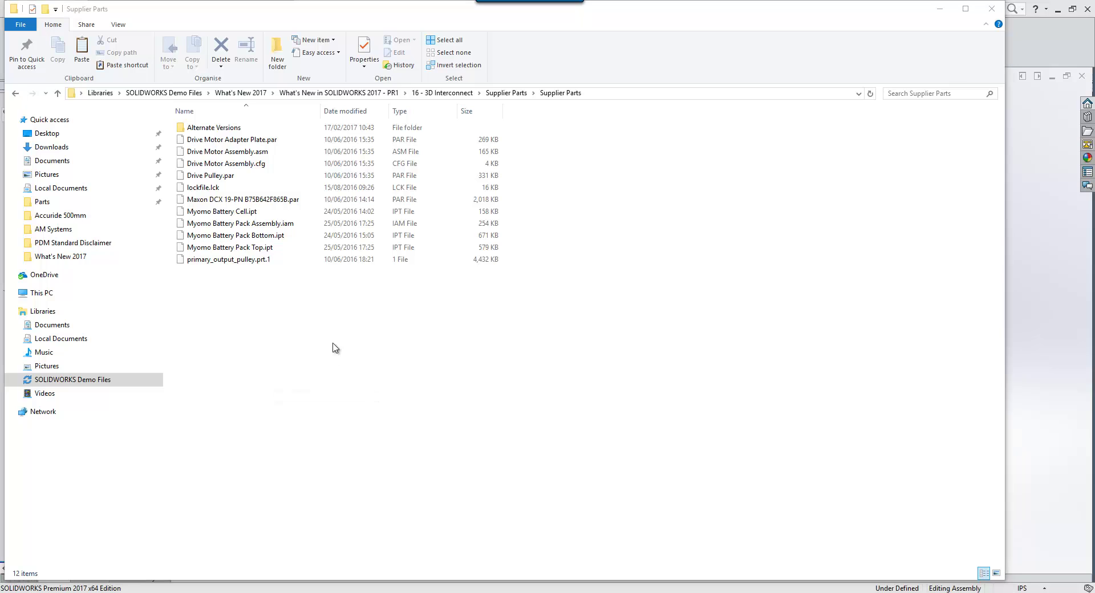
left_click(264, 220)
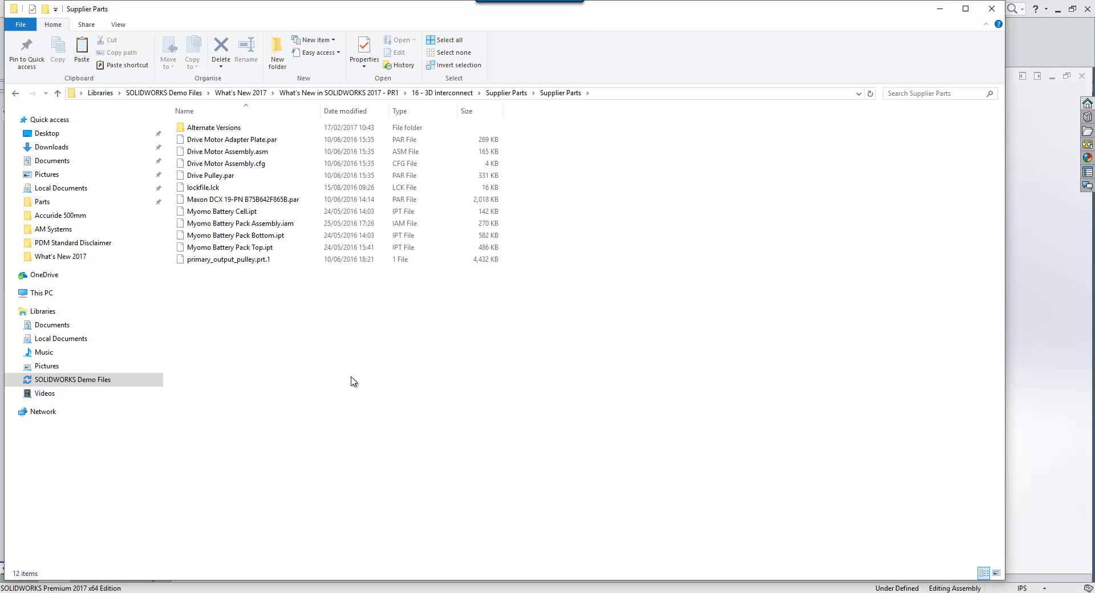
left_click(940, 9)
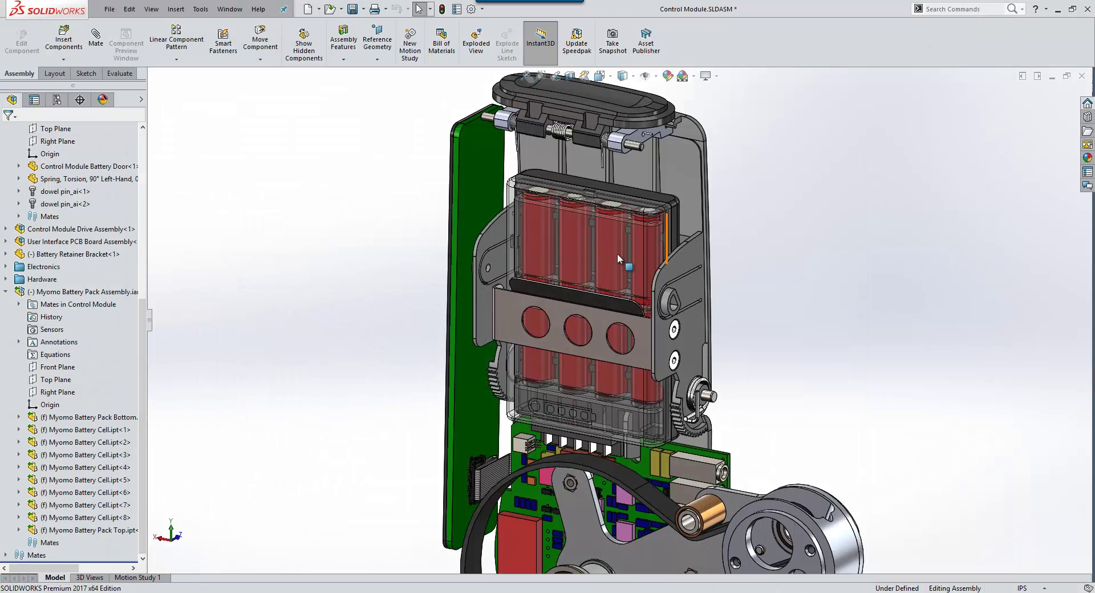
- Update the Myomo Battery Pack Assembly model from its changed source file
right_click(52, 294)
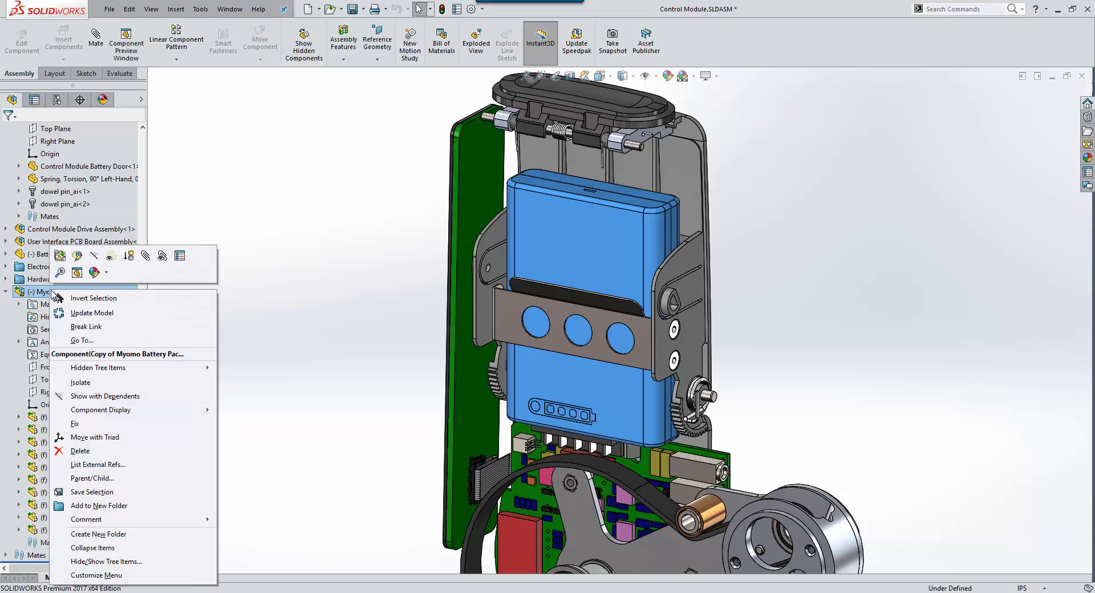
left_click(87, 314)
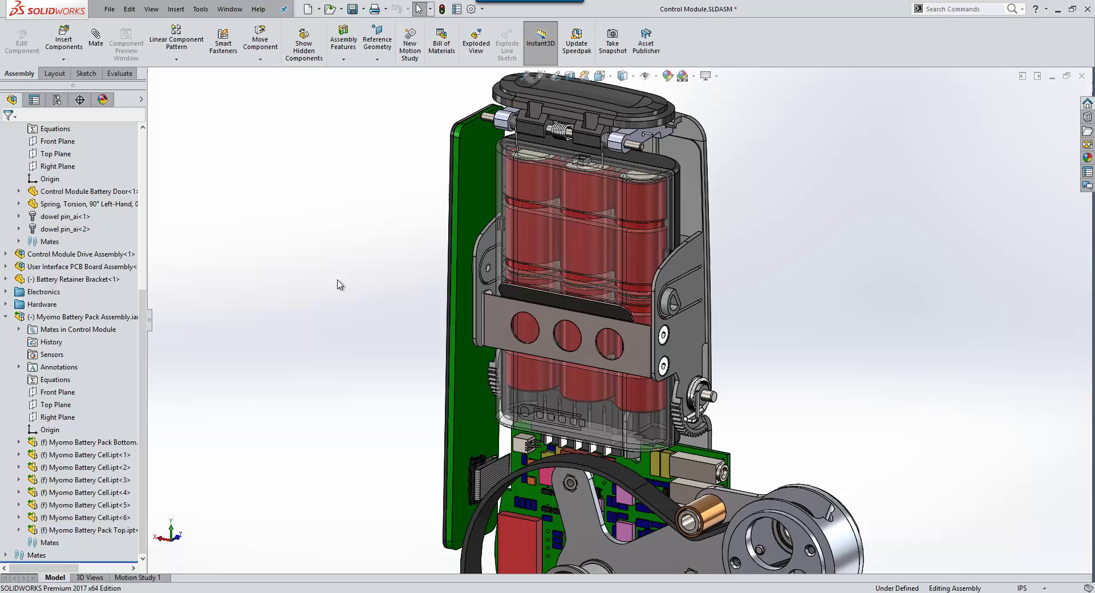
middle_click_drag(578, 262, 592, 238)
scroll(618, 248, "down", 2)
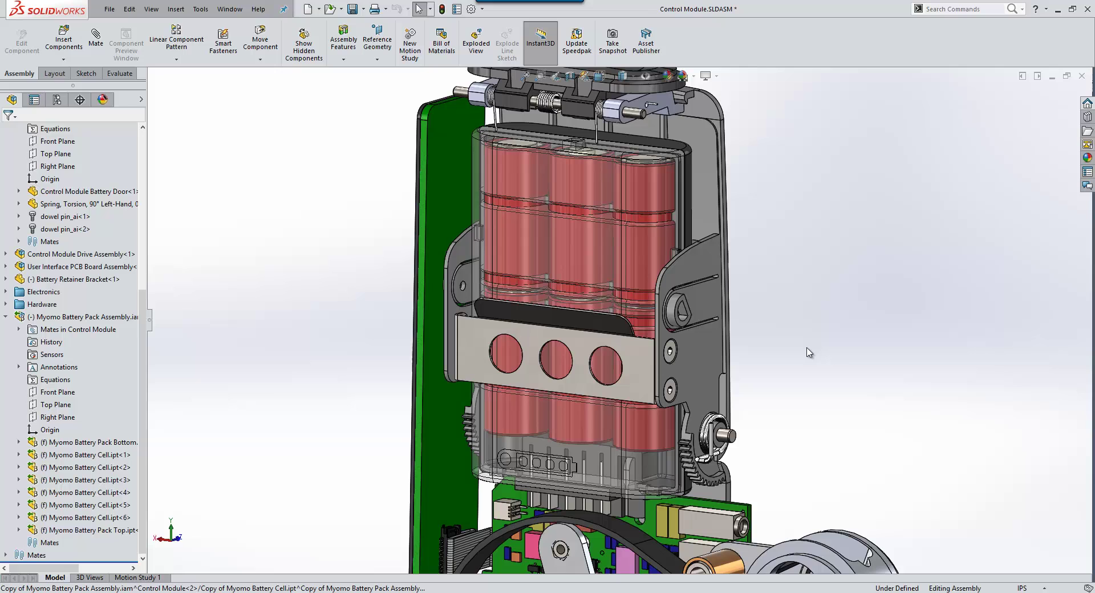
scroll(833, 456, "up", 5)
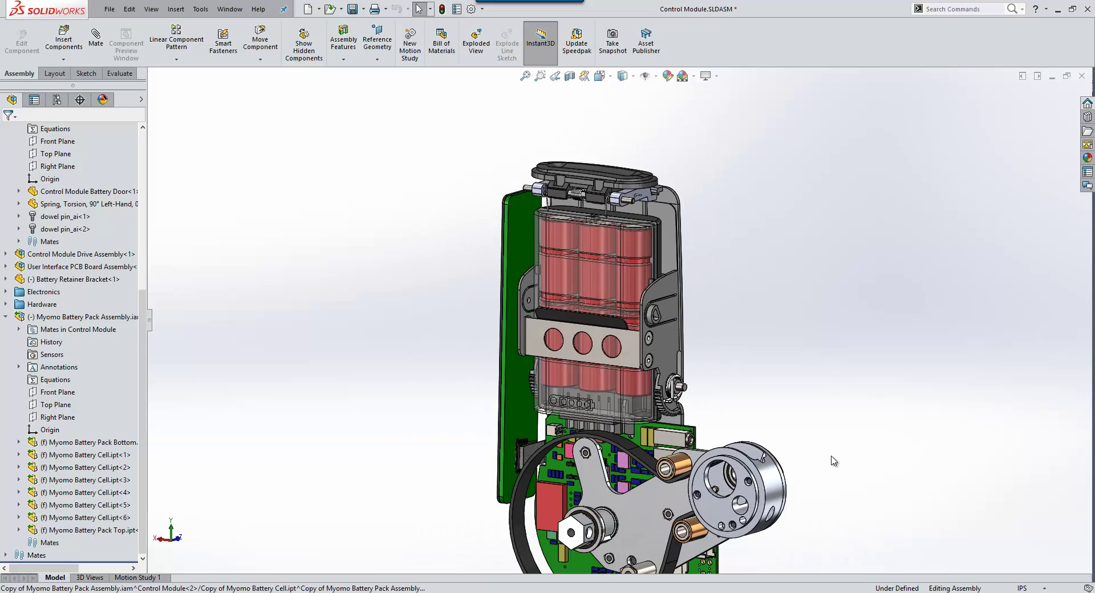
scroll(570, 533, "down", 5)
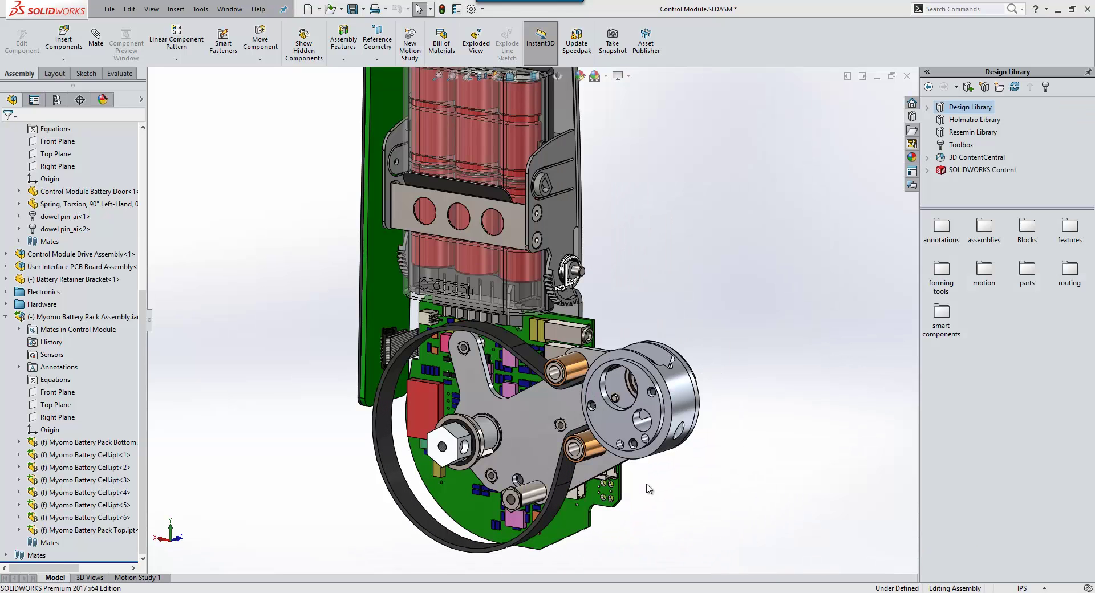
- Open the ProE/Creo part primary_output_pulley.prt.1 without running Import Diagnostics
left_click(109, 9)
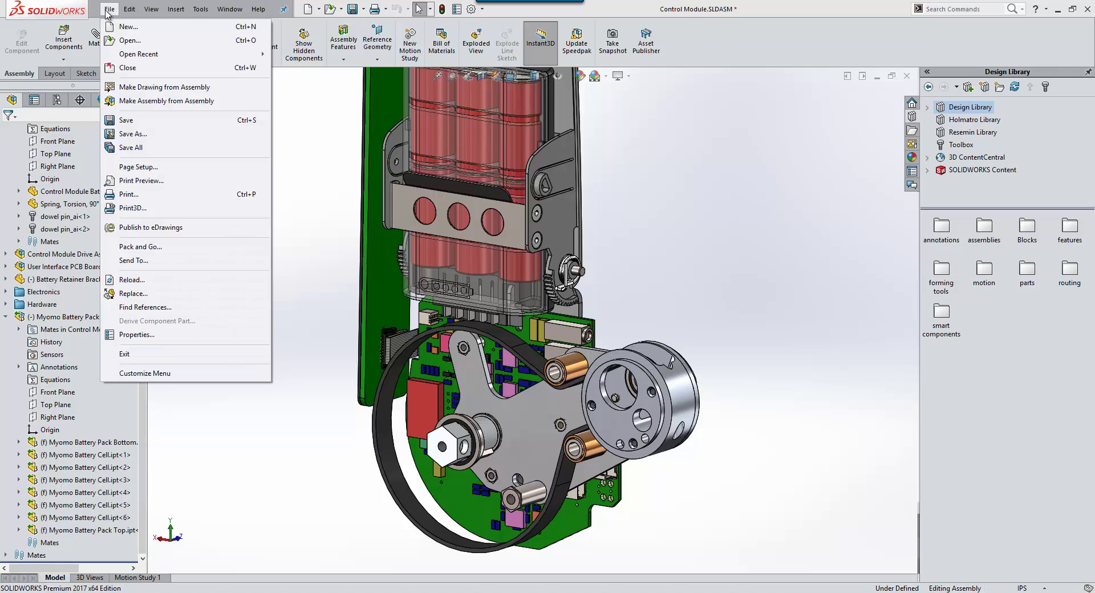
left_click(128, 44)
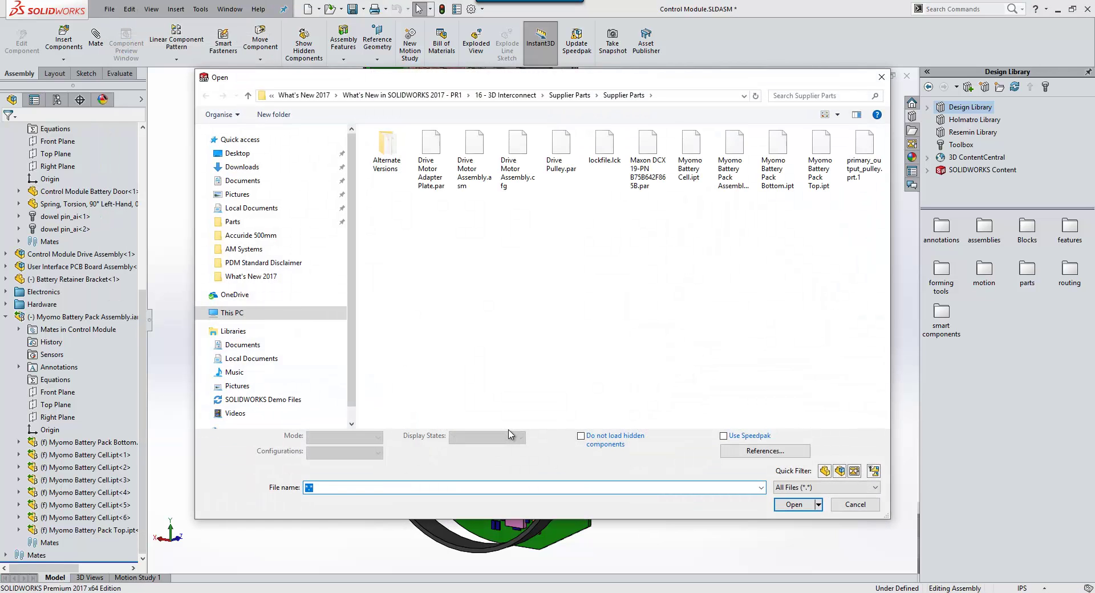
left_click(802, 487)
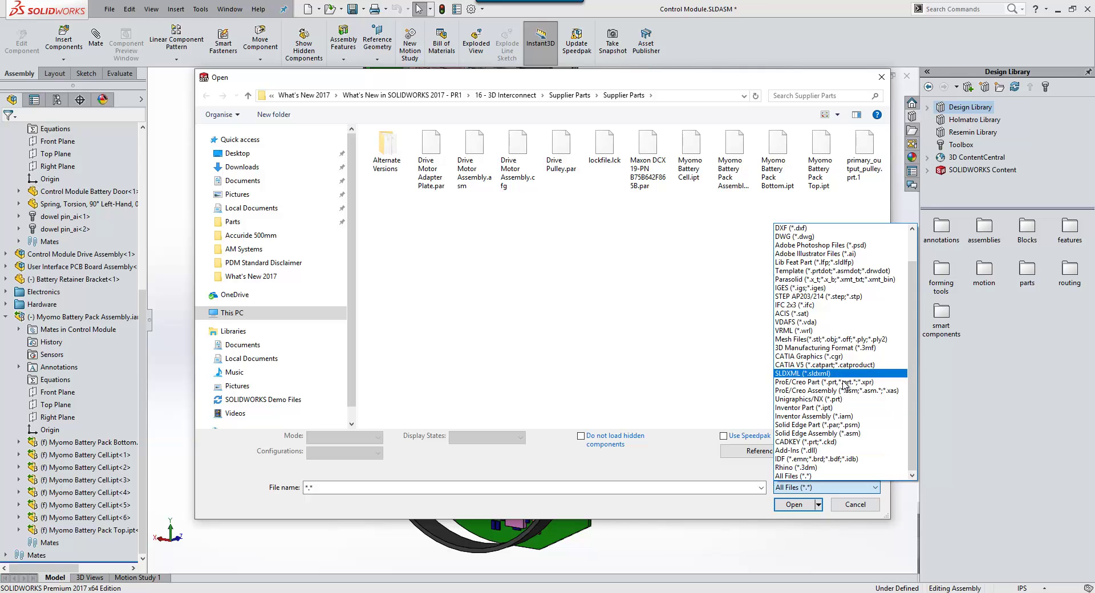
left_click(810, 382)
left_click(448, 165)
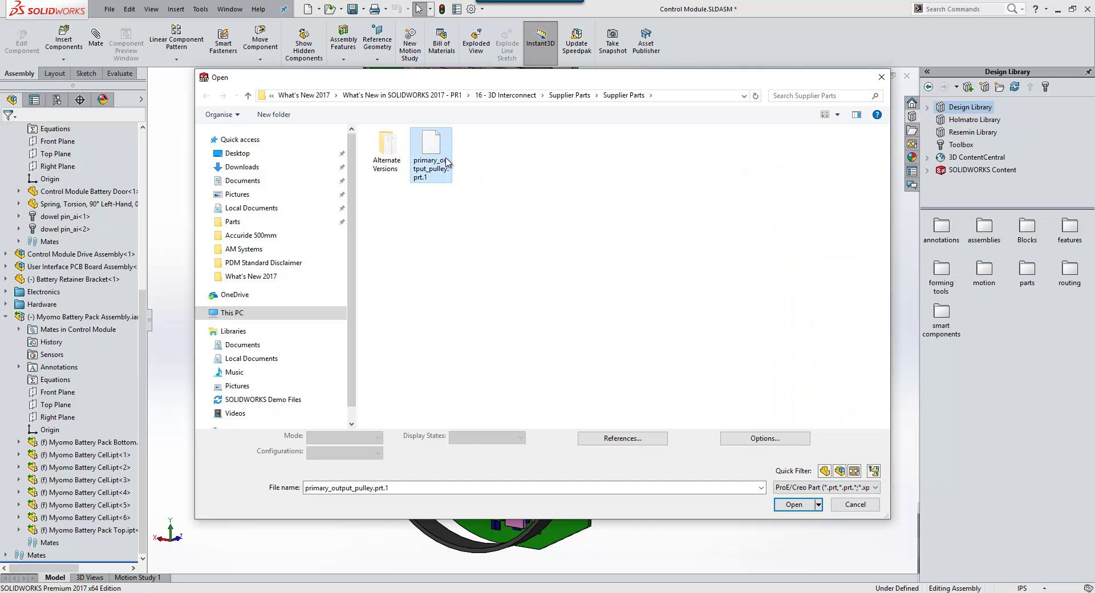
left_click(794, 506)
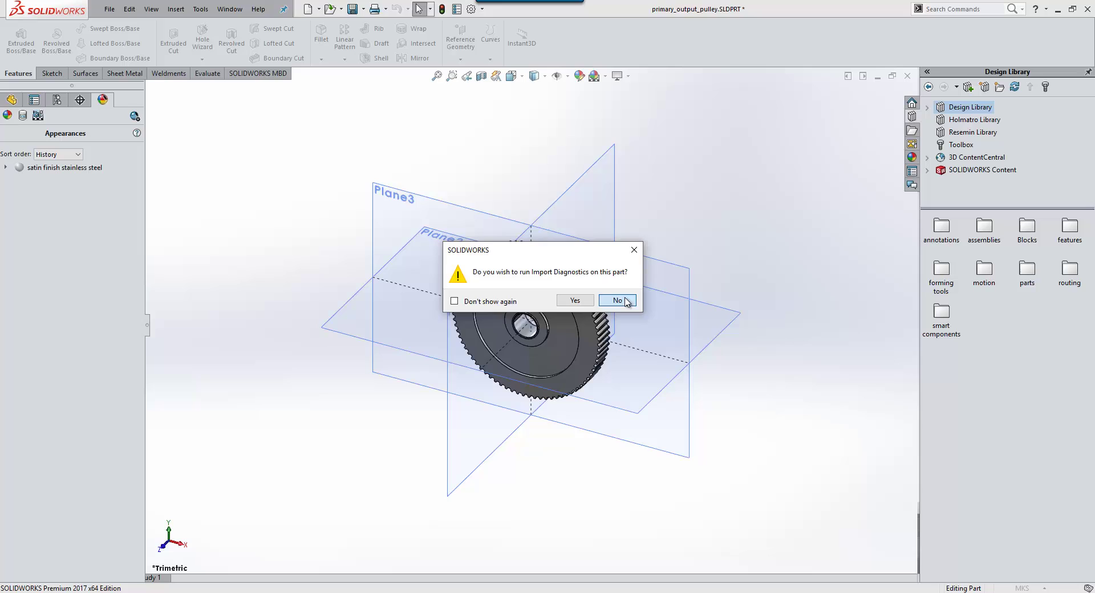
left_click(618, 300)
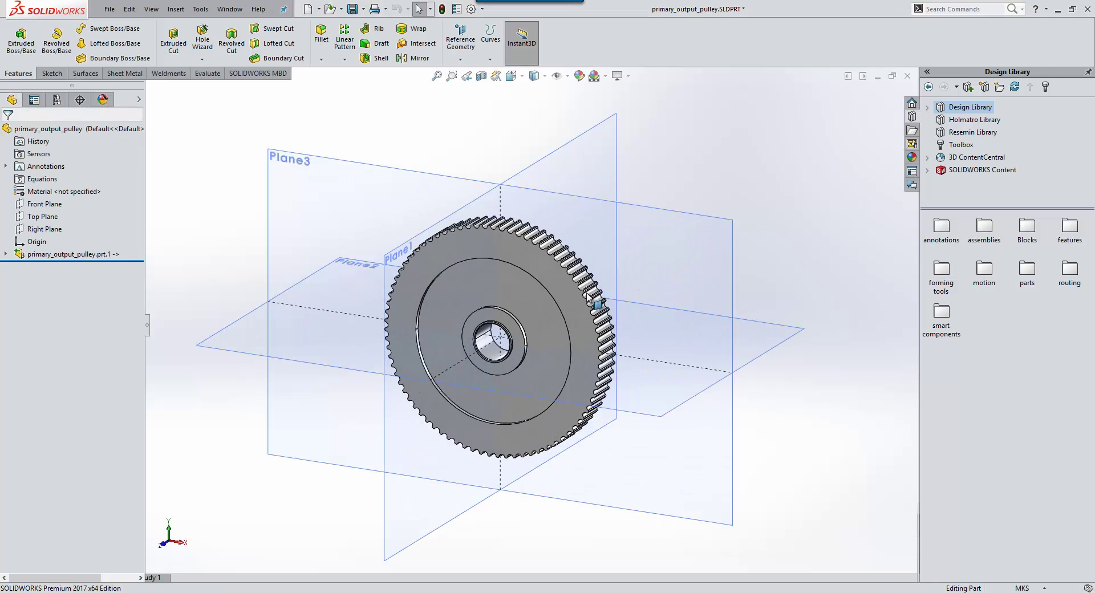
- Hide the imported reference planes Plane1, Plane2 and Plane3 of the pulley
scroll(578, 290, "down", 3)
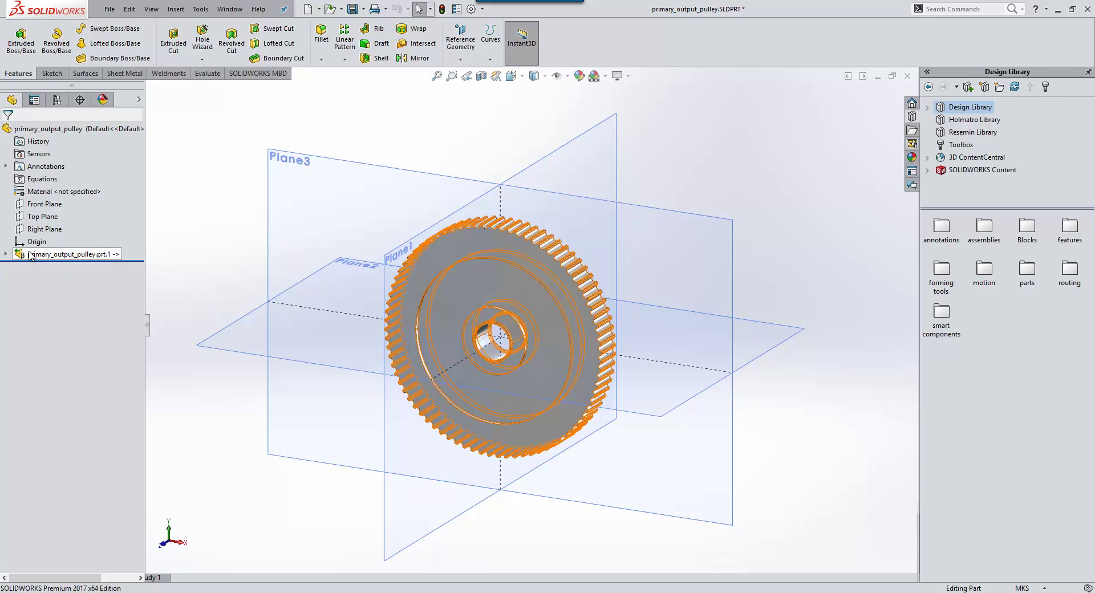
left_click(5, 254)
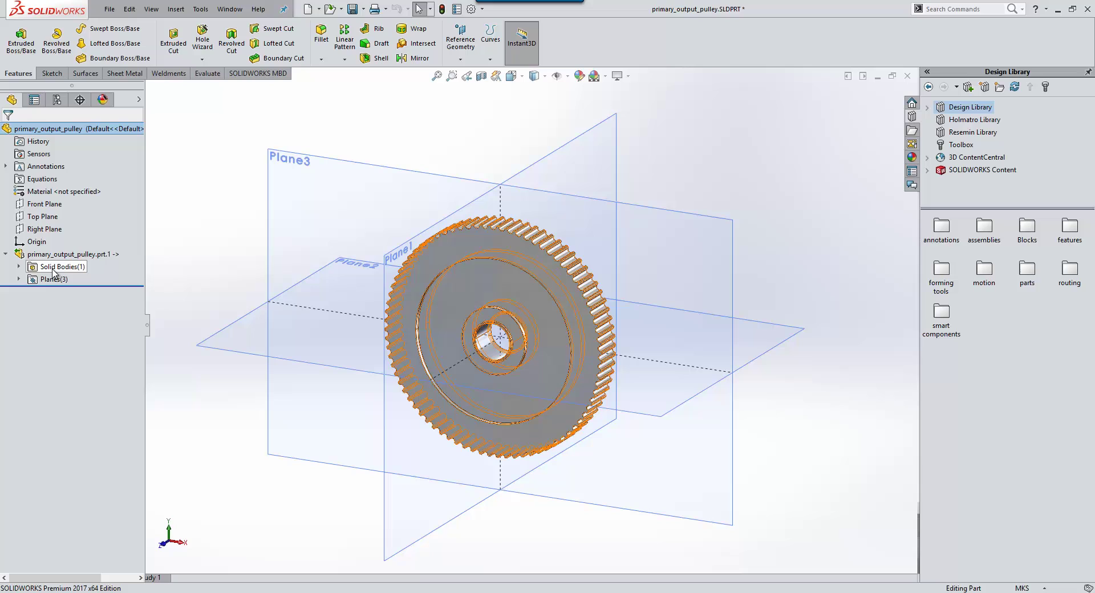
left_click(6, 254)
left_click(355, 184)
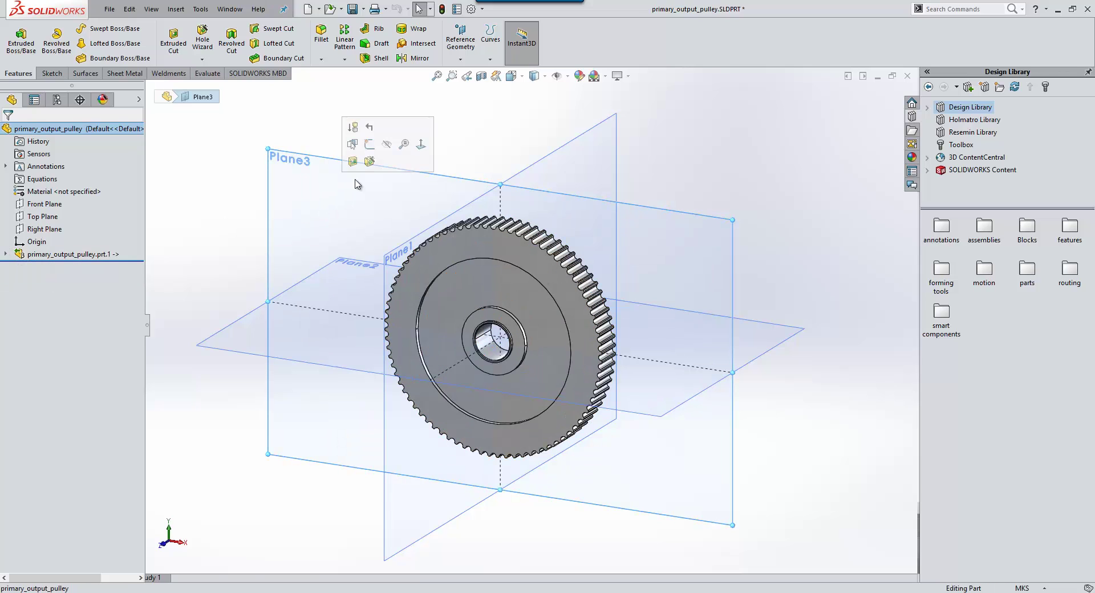
left_click(387, 144)
left_click(540, 159)
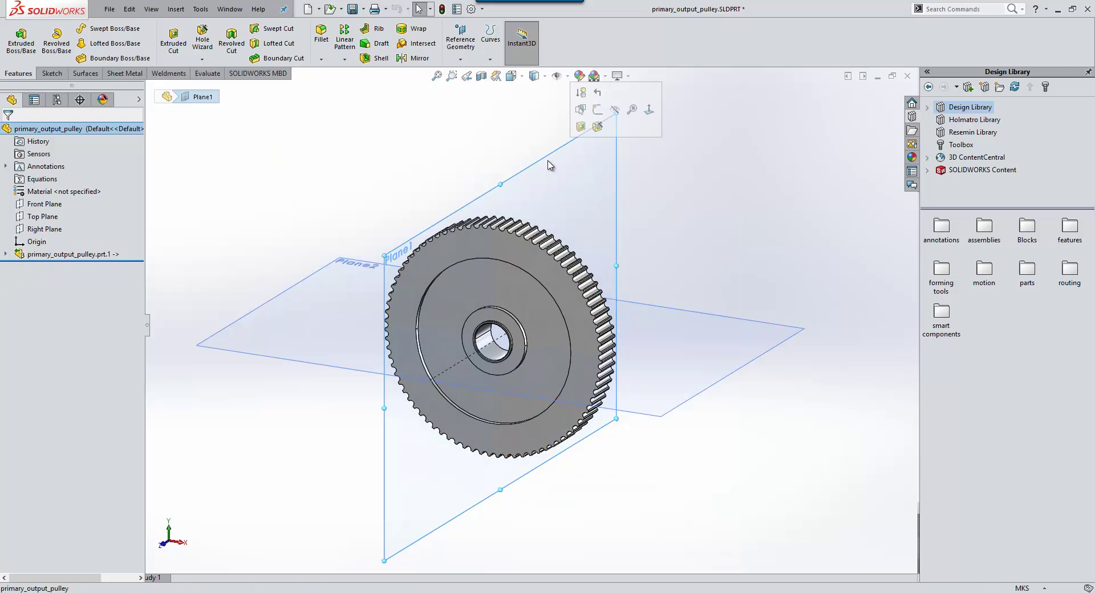
left_click(618, 109)
left_click(701, 323)
left_click(761, 267)
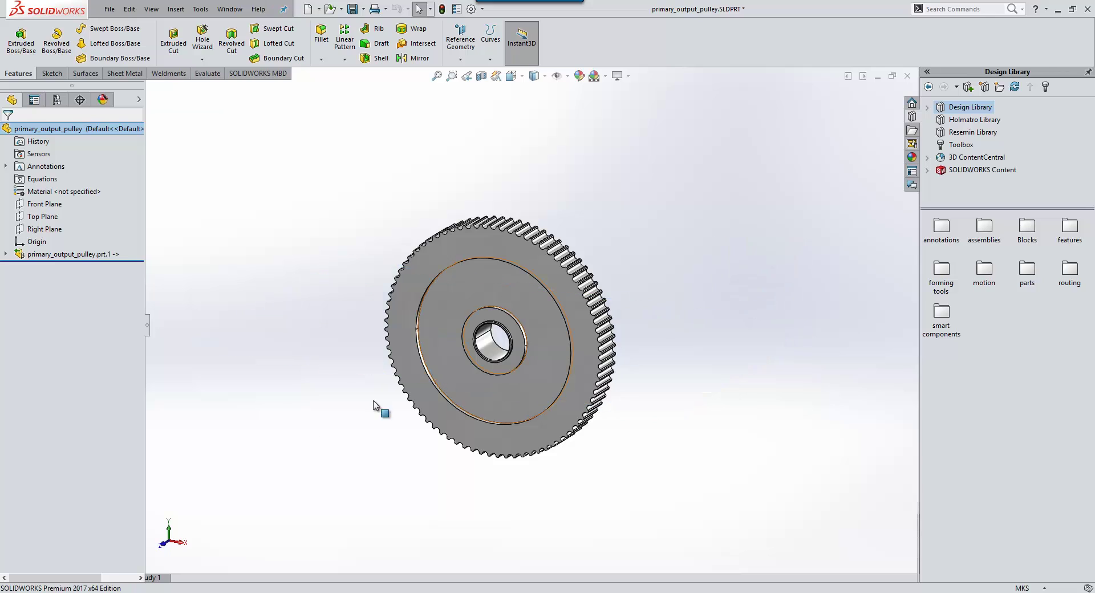
- Add the Keyway library feature from the features/Other folder to the pulley's hub face, referencing the bore's circular edge
scroll(445, 365, "down", 3)
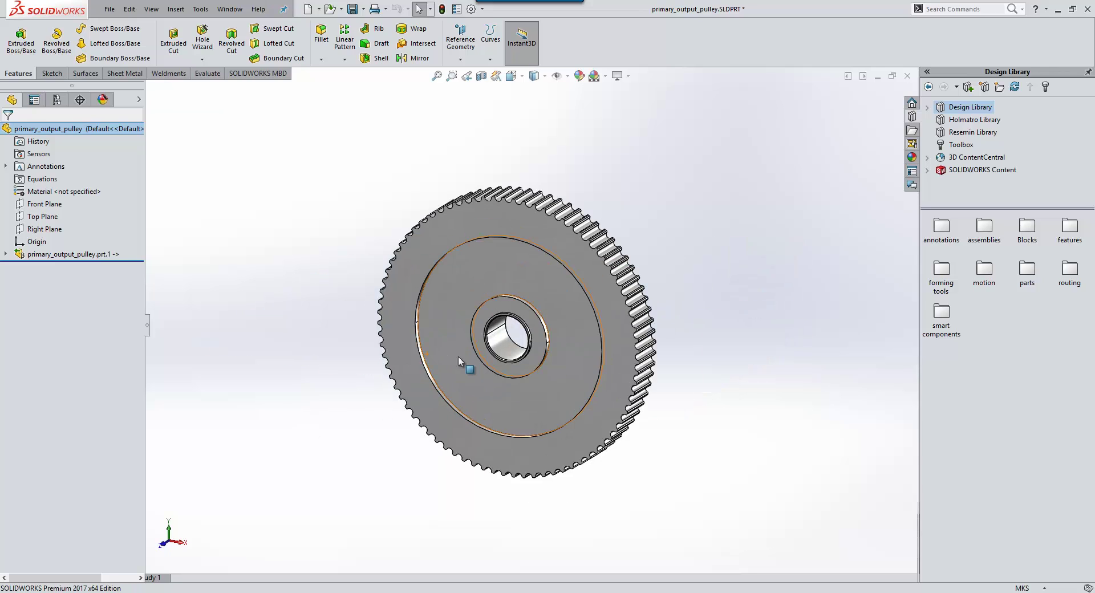
double_click(1071, 227)
double_click(1033, 229)
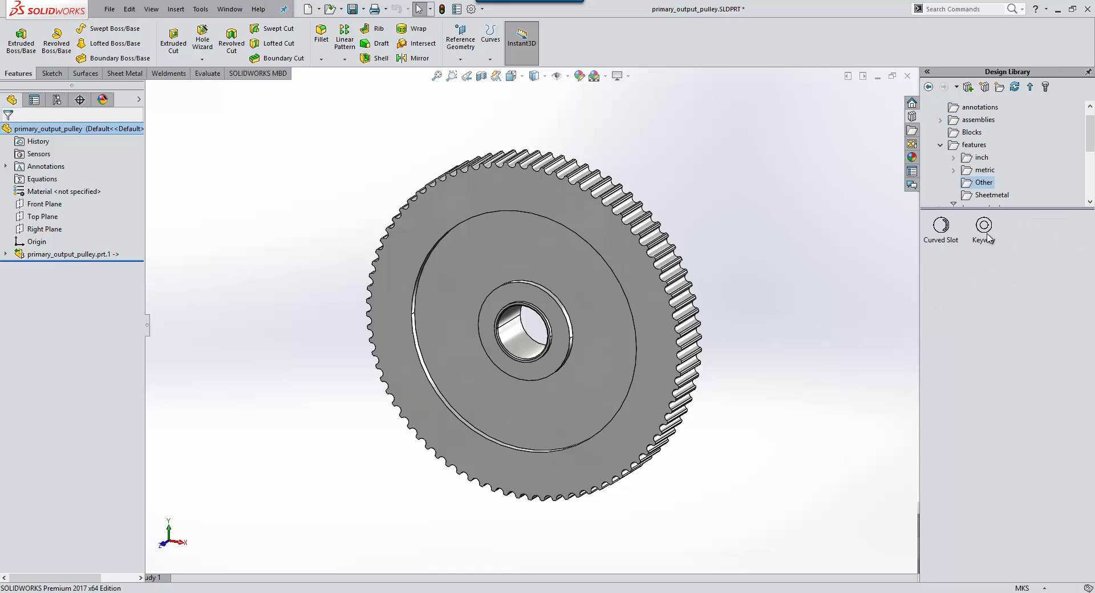
left_click_drag(801, 312, 556, 341)
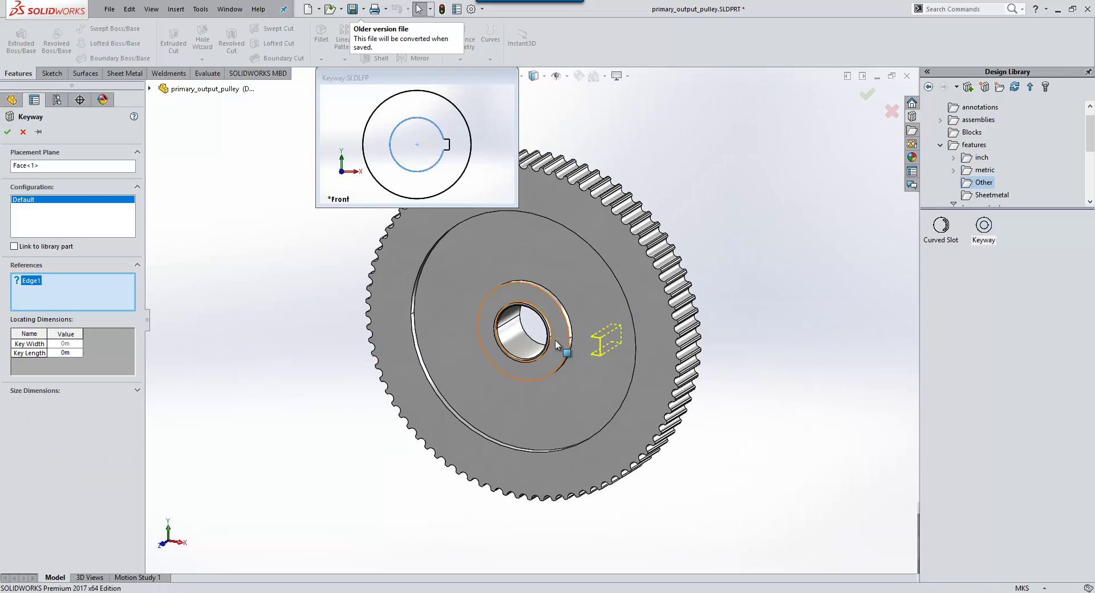
left_click(547, 344)
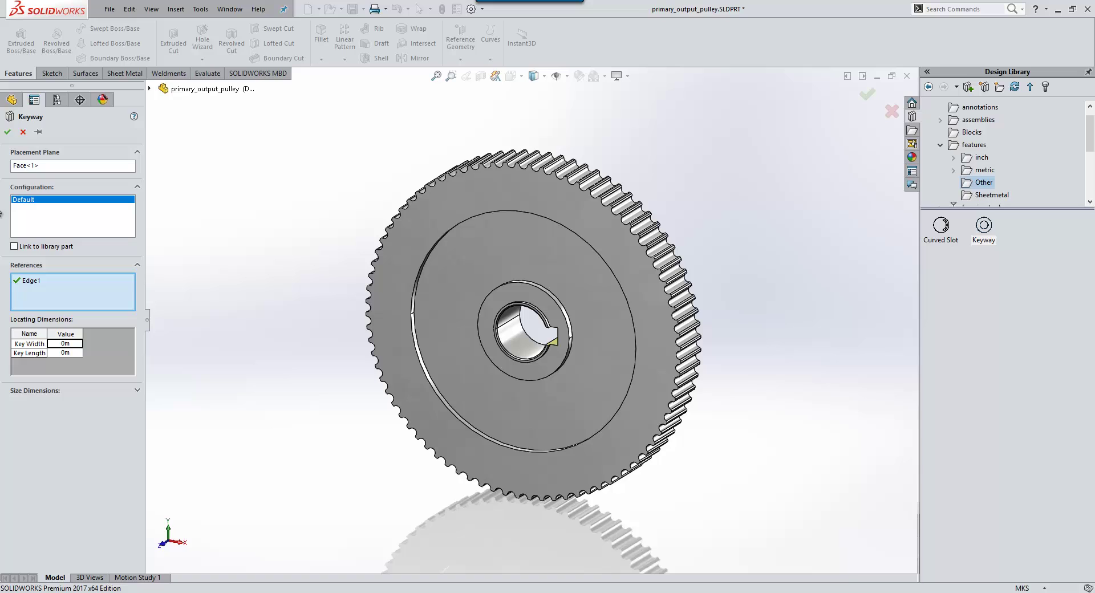
left_click(7, 132)
- Add the Curved Slot library feature to the pulley's recessed web face, referencing the web's outer circular edge
left_click(942, 227)
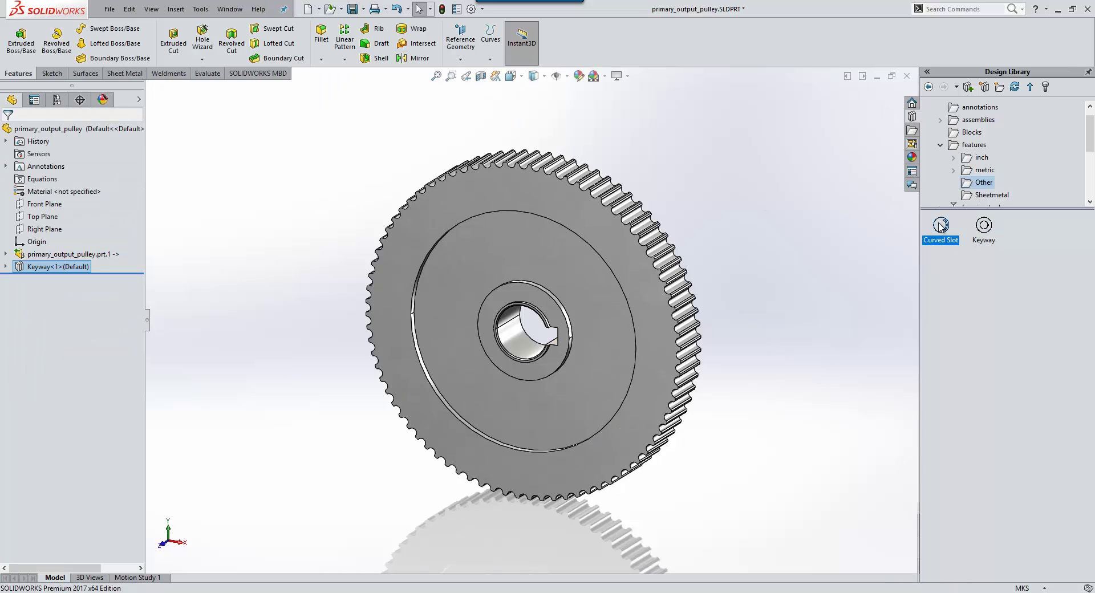
left_click_drag(782, 312, 587, 397)
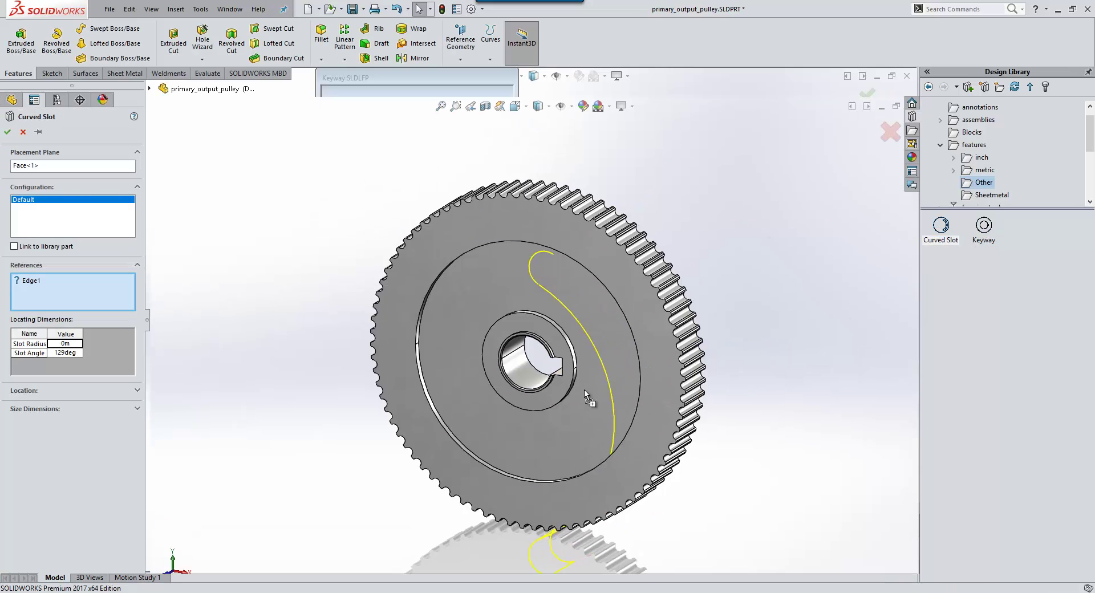
left_click(618, 418)
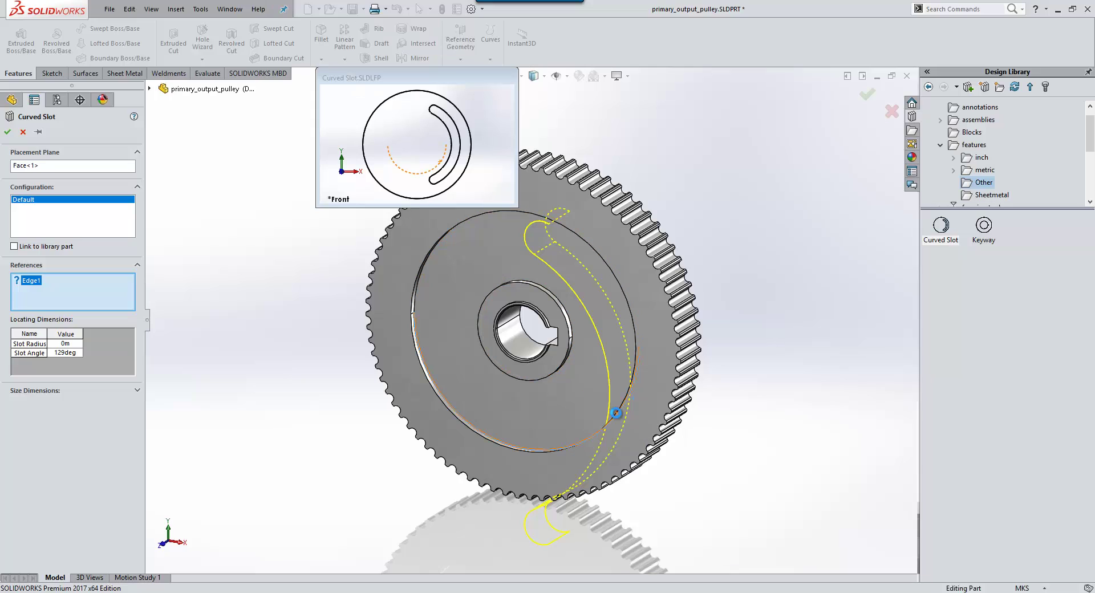
left_click(8, 133)
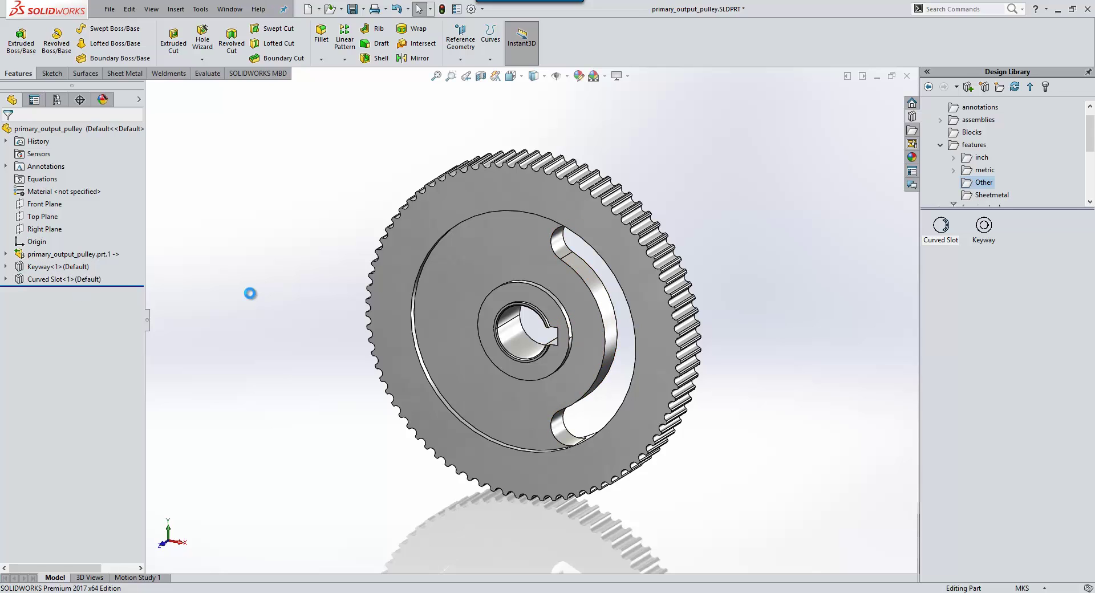
- Switch to the Control Module assembly and insert the modified primary_output_pulley part
key("ctrl+Tab")
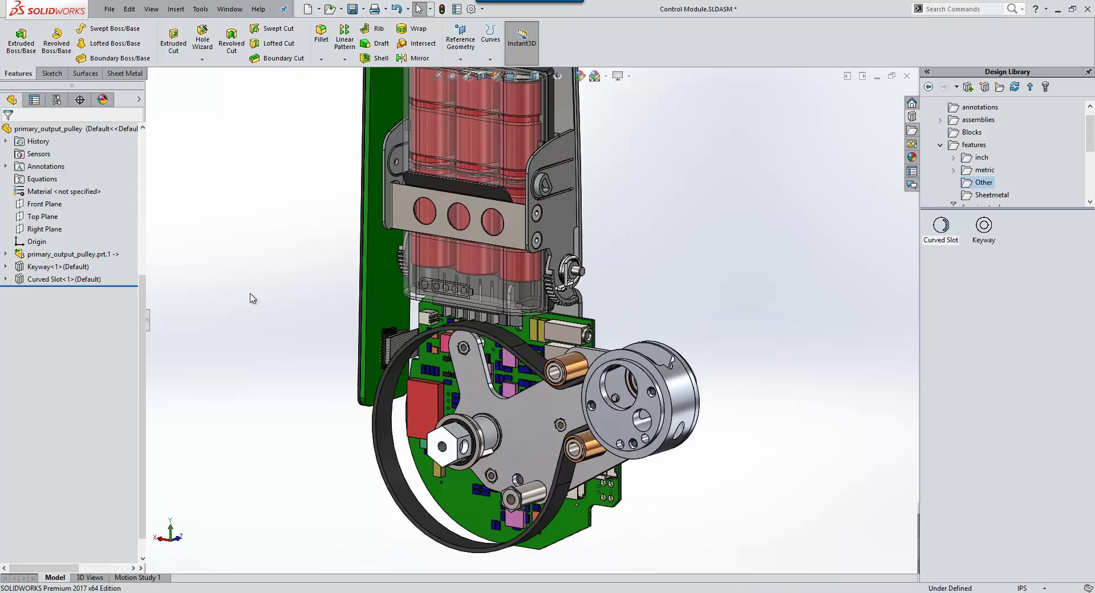
left_click(64, 39)
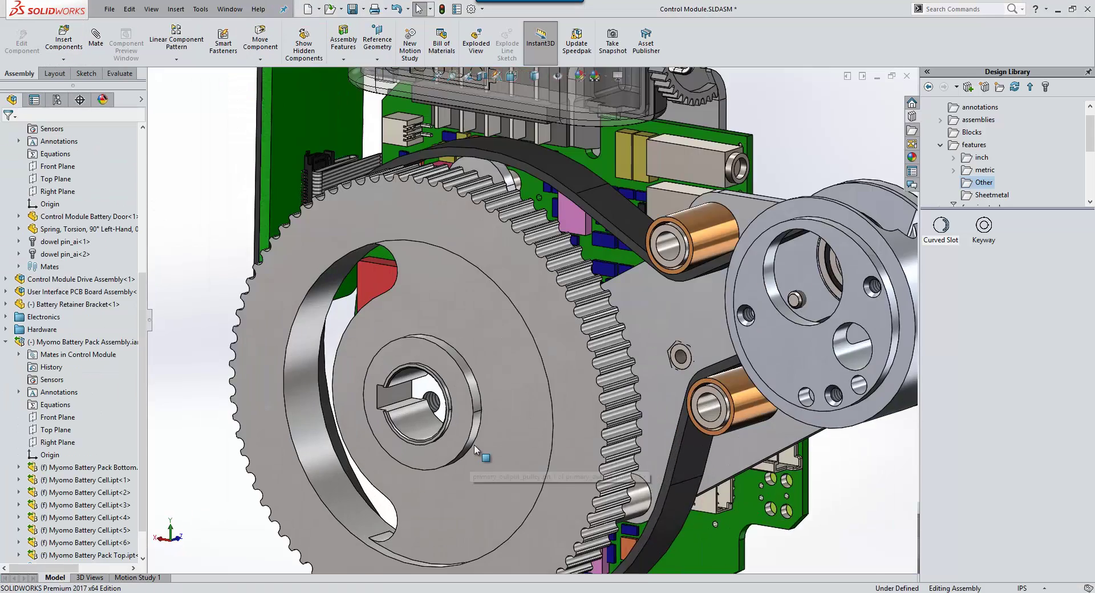
- Mate the pulley's bore concentric with the output shaft and seat the pulley on the shaft with its curved slot around the standoff
scroll(465, 399, "down", 5)
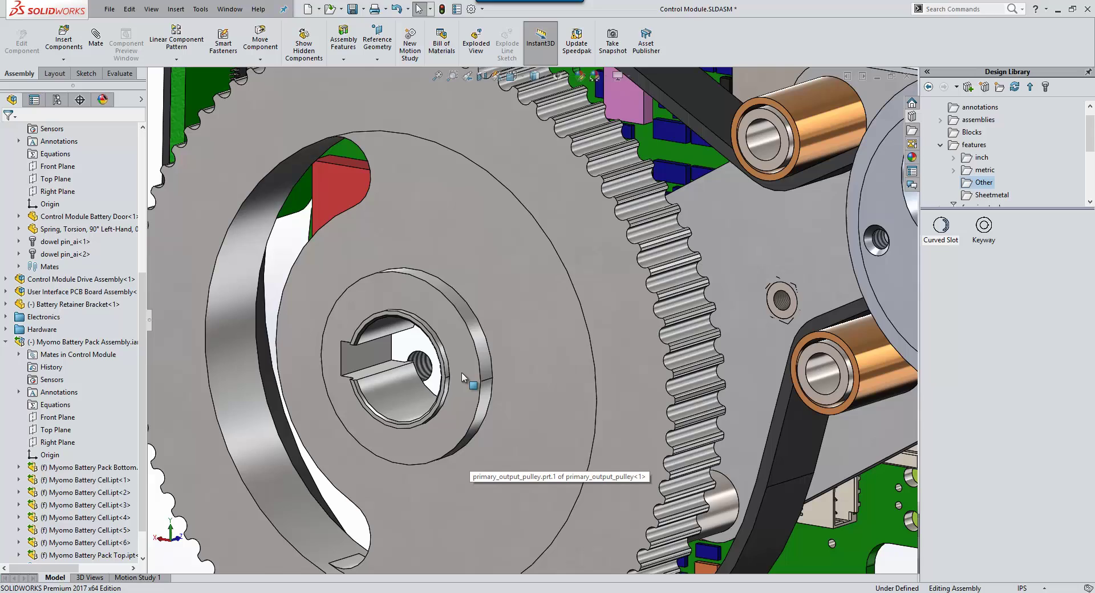
scroll(628, 353, "down", 3)
left_click_drag(666, 344, 625, 341)
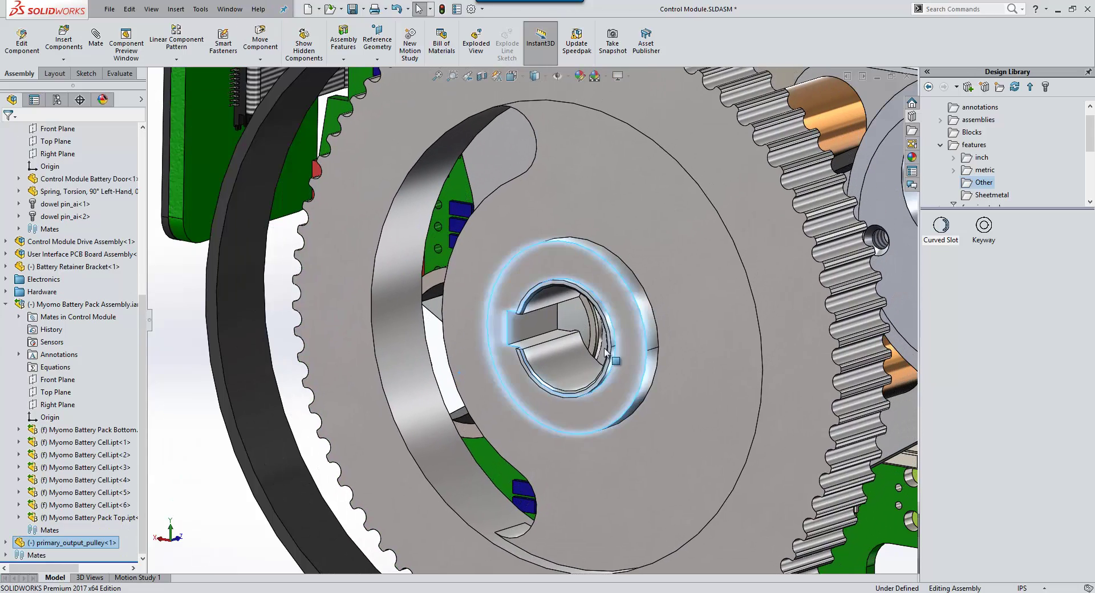
left_click(575, 326)
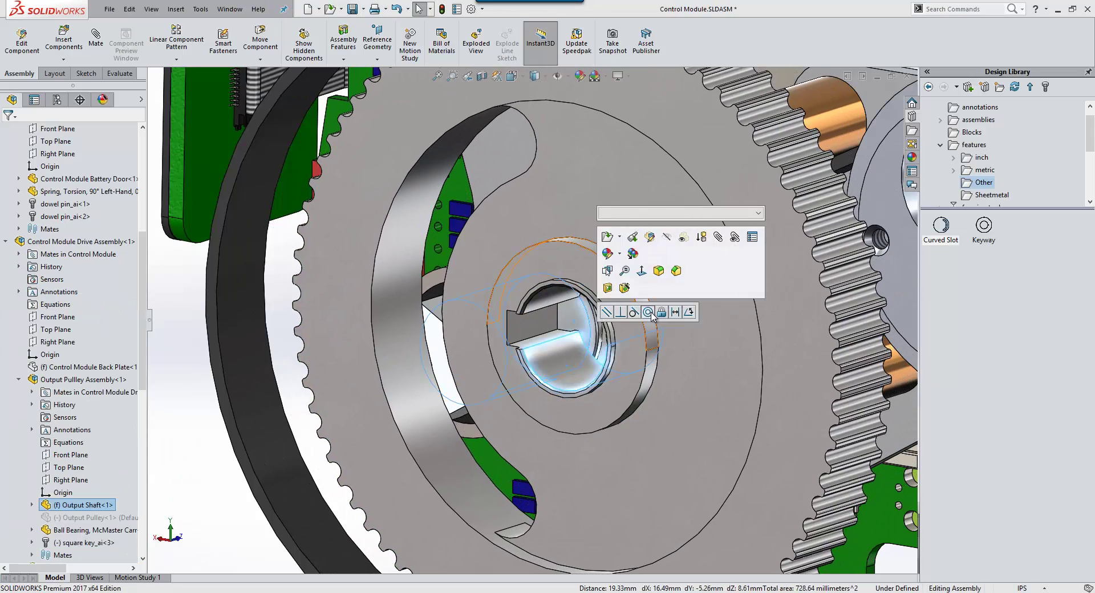
left_click(746, 306)
left_click_drag(746, 306, 696, 333)
key("Escape")
key("ctrl+1")
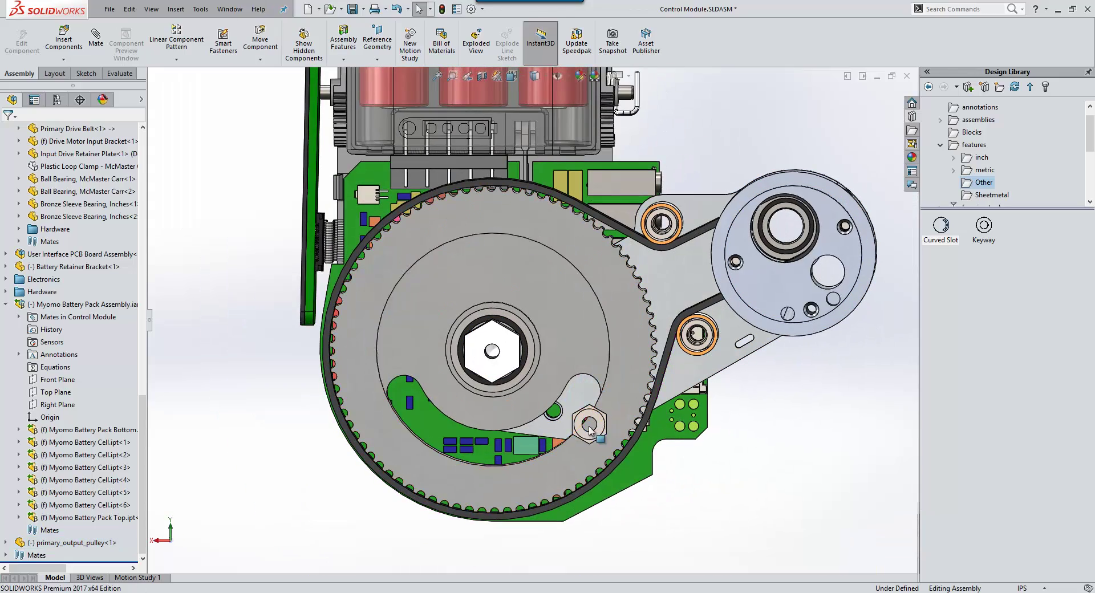
scroll(591, 399, "down", 2)
middle_click_drag(588, 380, 530, 396)
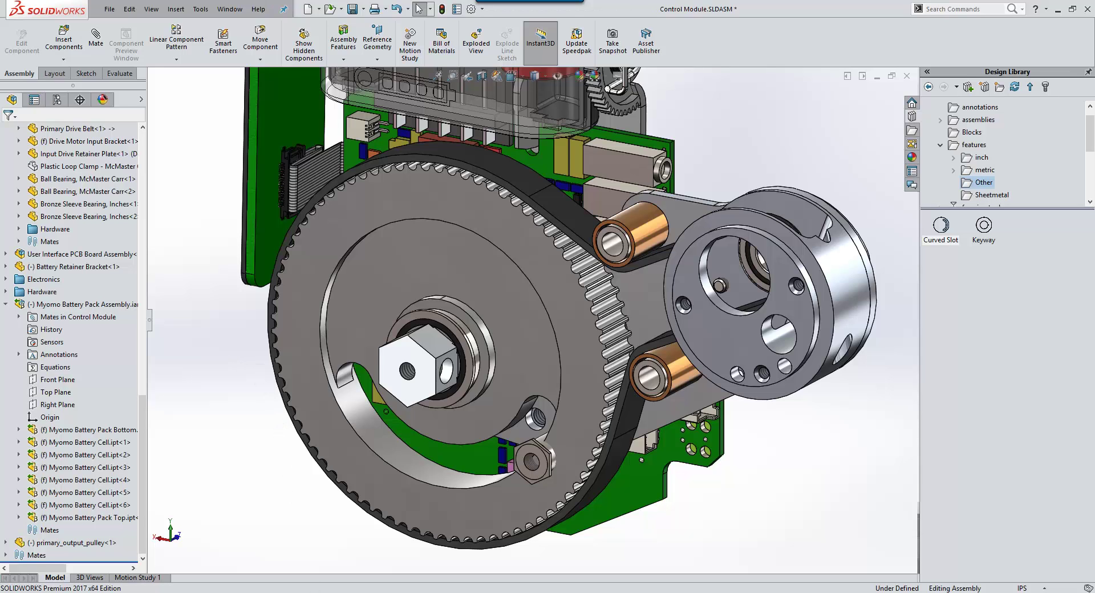
- In File Explorer, copy primary_output_pulley.prt.2 from the Alternate Versions folder into its parent Supplier Parts folder
key("alt+Tab")
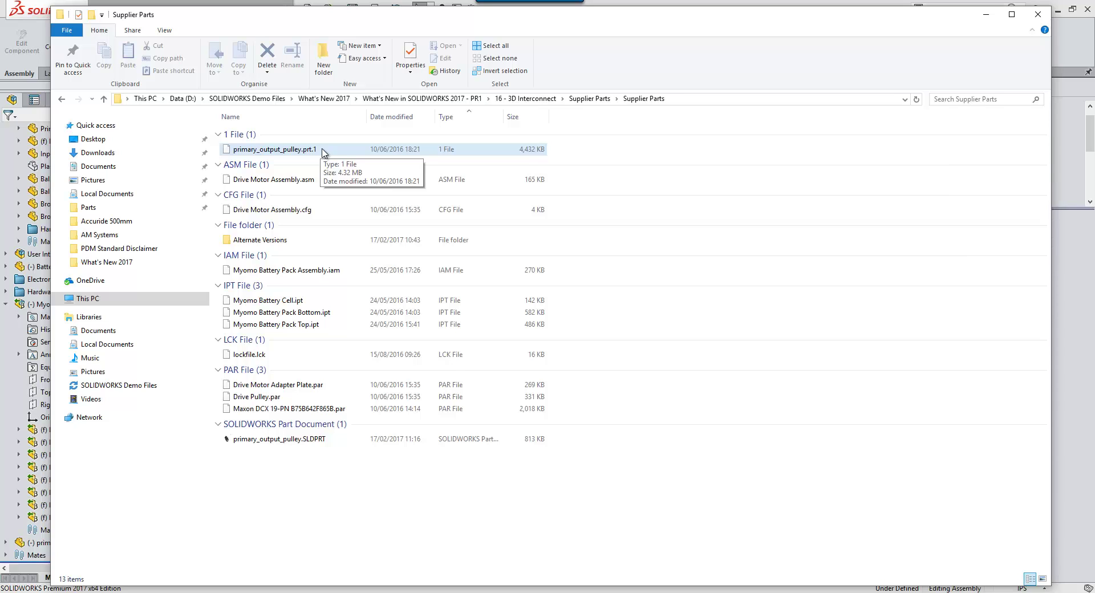
double_click(268, 240)
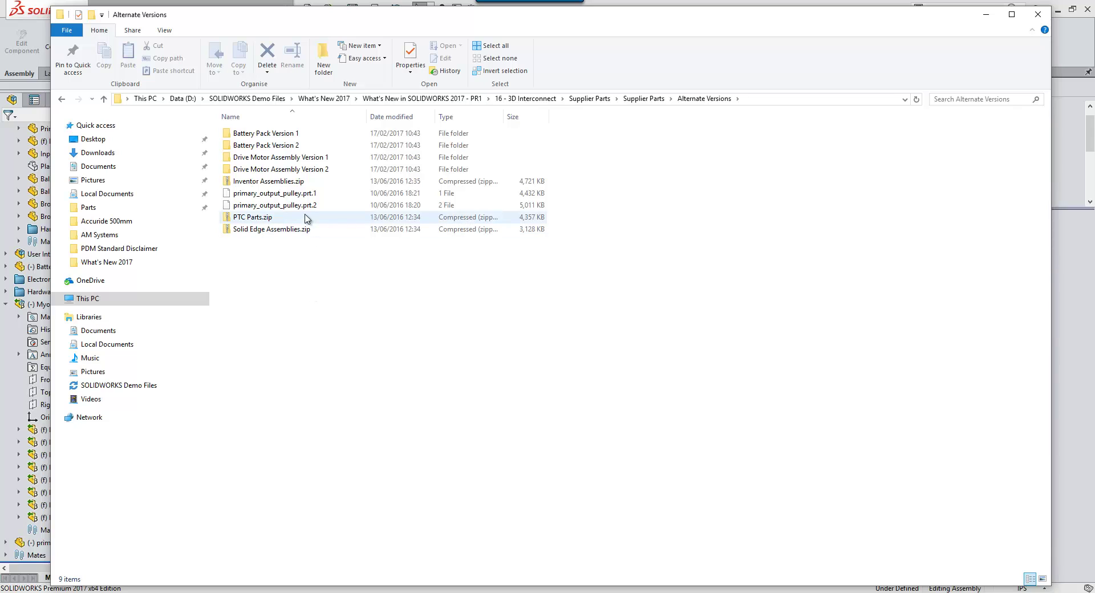
left_click(268, 206)
right_click(307, 205)
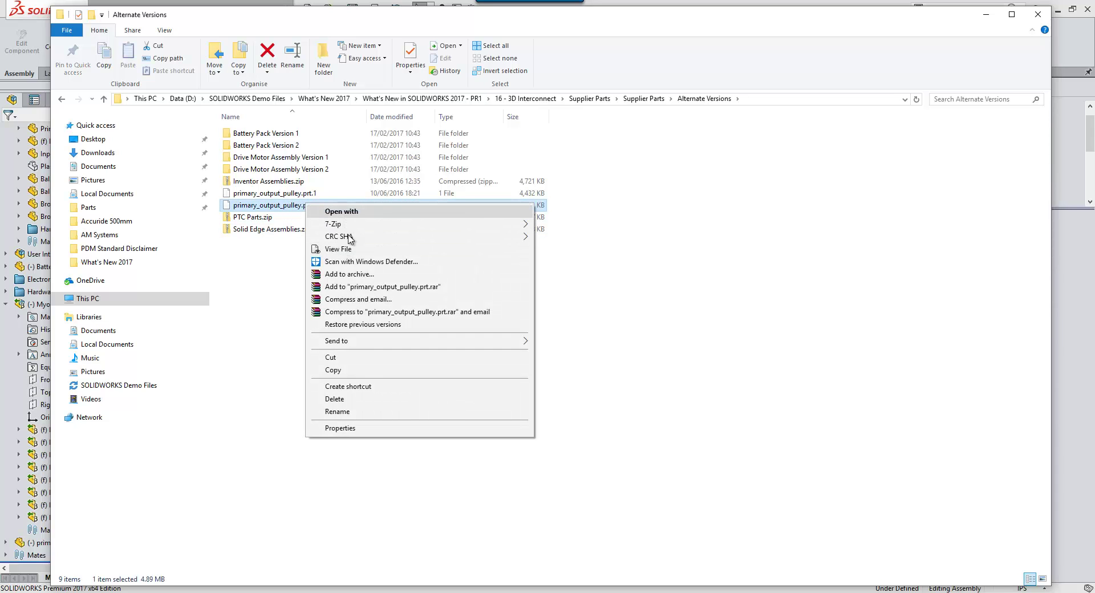
left_click(349, 370)
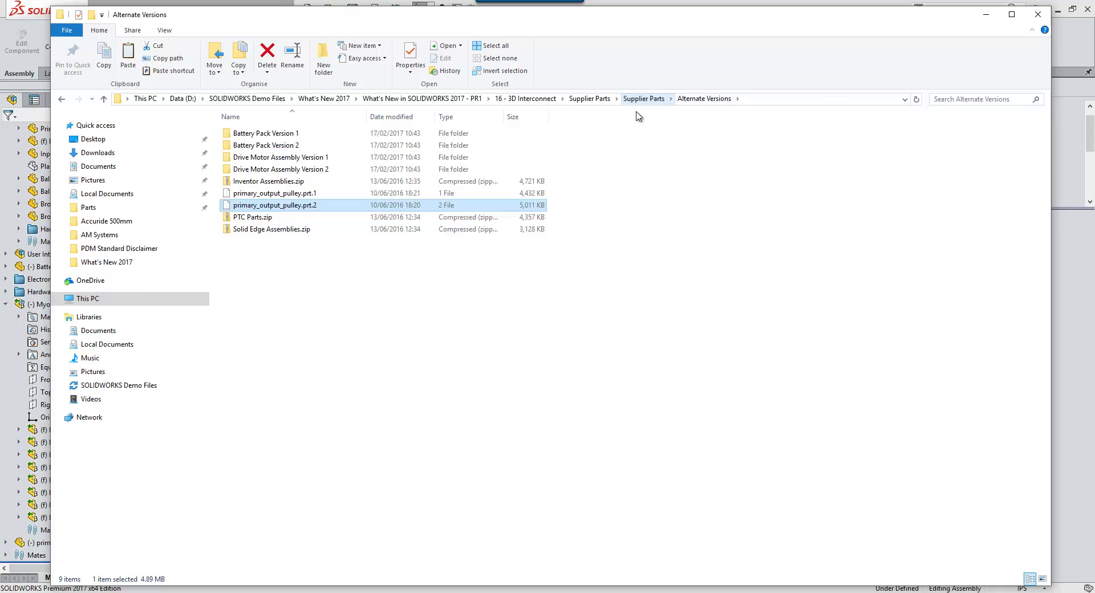
left_click(644, 99)
right_click(305, 332)
left_click(348, 411)
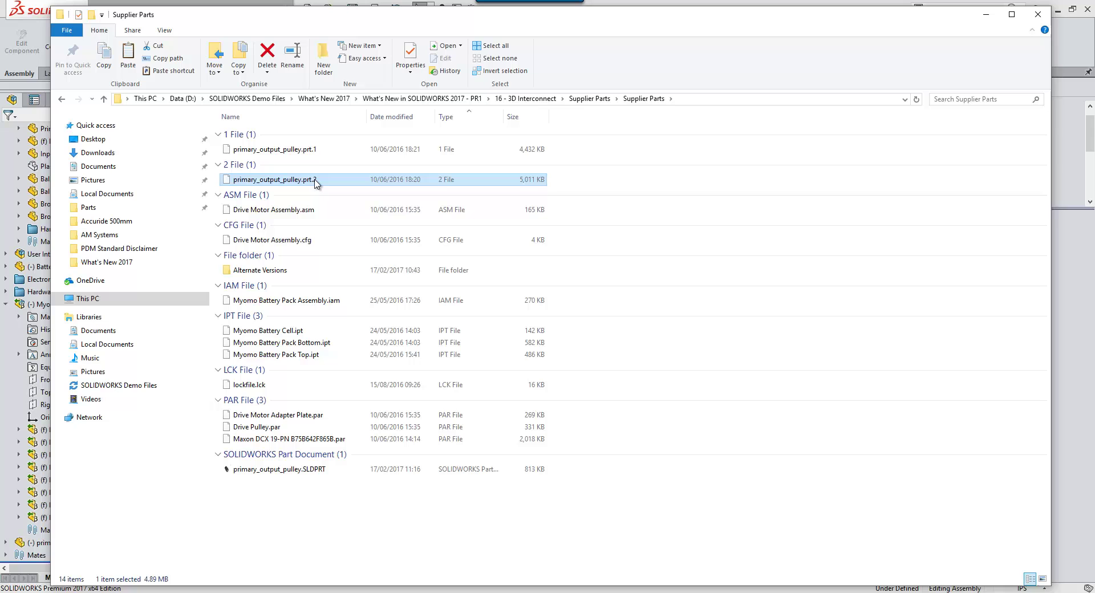
mouse_move(315, 181)
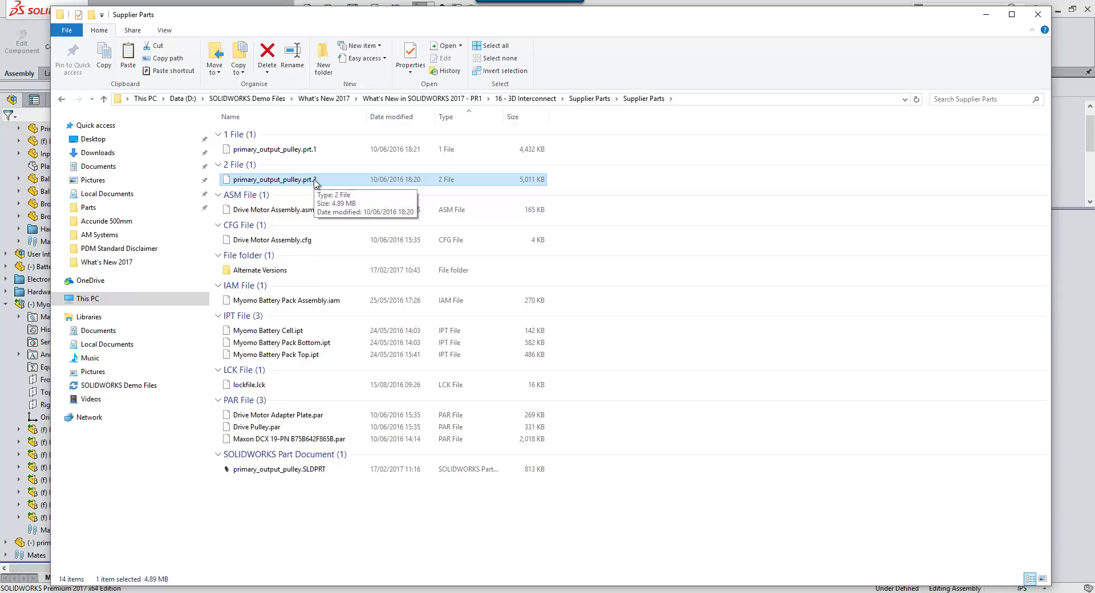
left_click(986, 14)
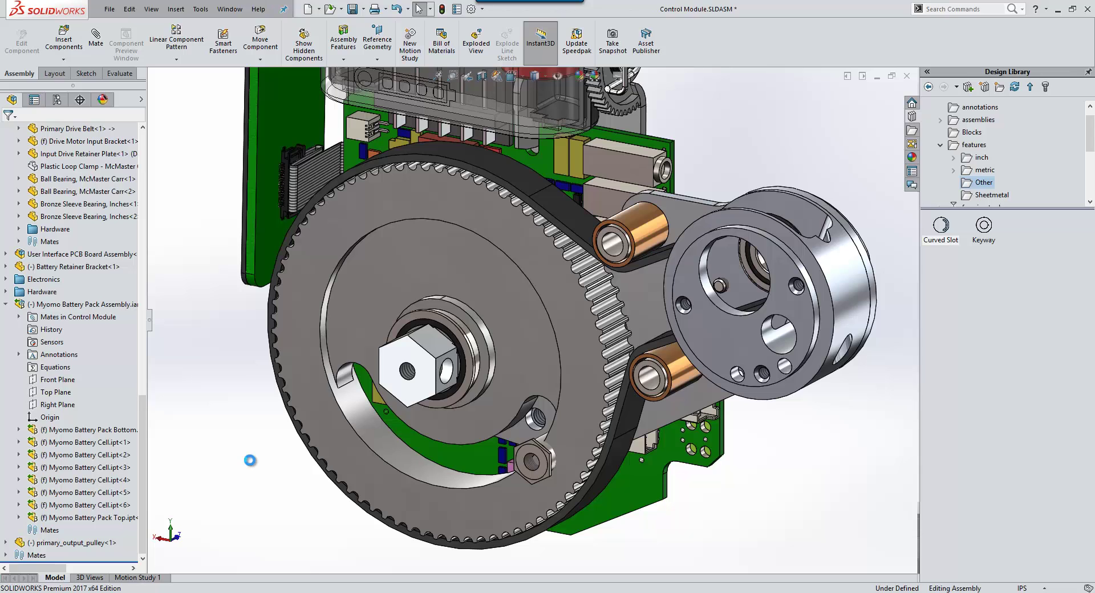
- Open the pulley part from the SOLIDWORKS assembly and update its linked Creo model to the primary_output_pulley.prt.2 version
left_click(80, 543)
left_click(93, 510)
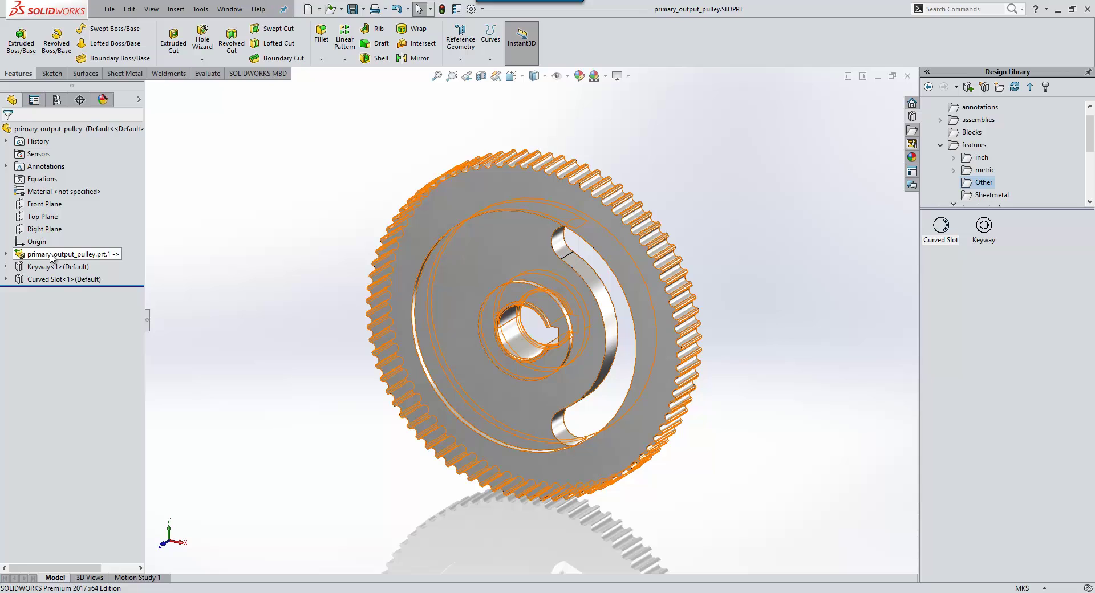
right_click(72, 255)
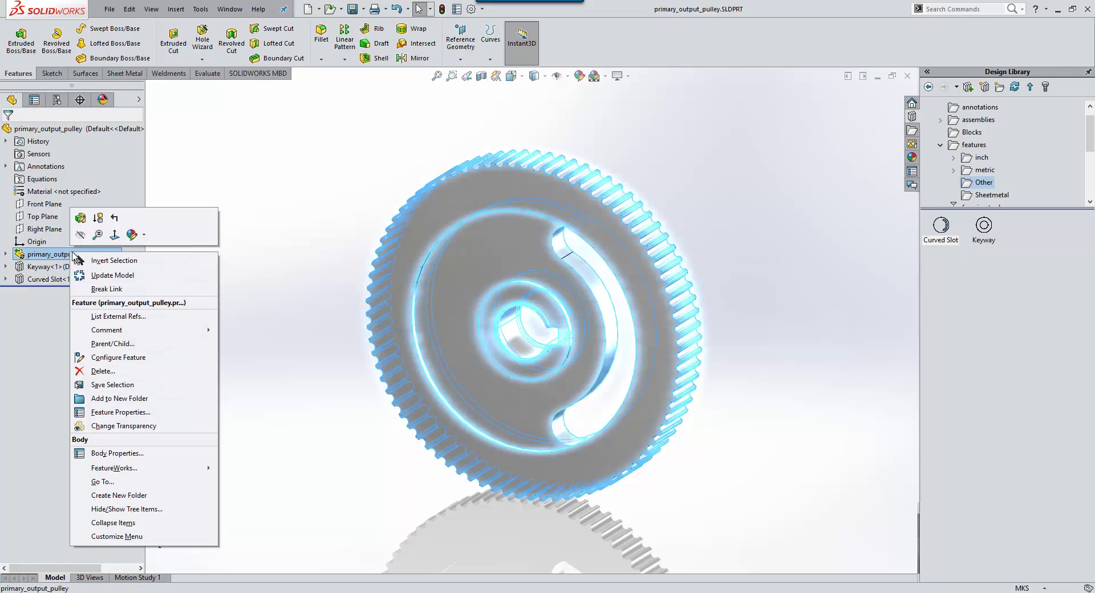
left_click(113, 276)
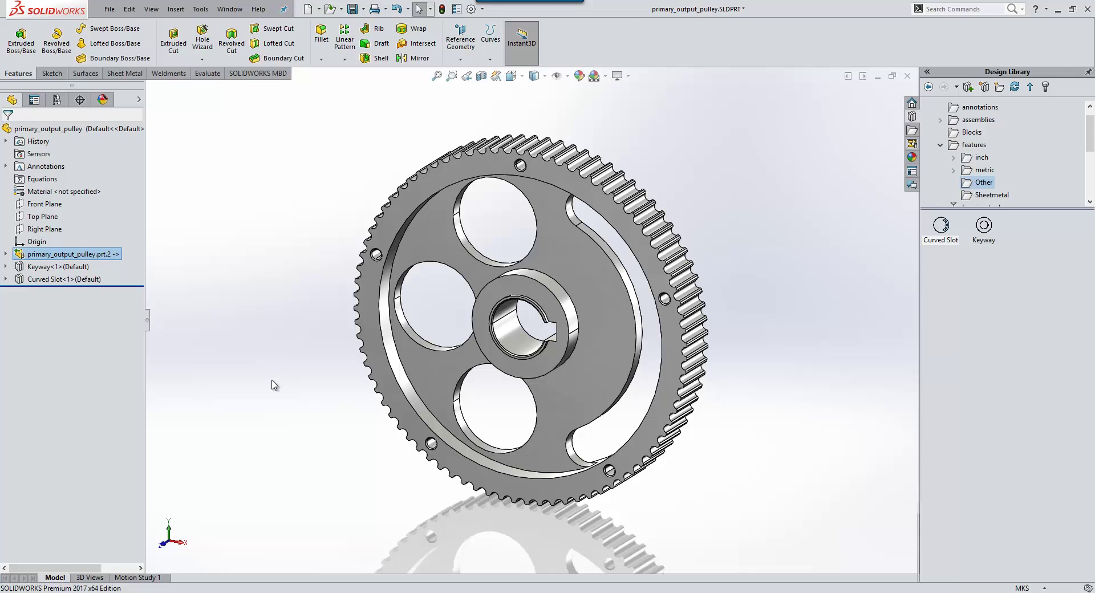
left_click(275, 385)
- Return to the Control Module assembly and insert the Solid Edge file Drive Motor Assembly.asm in free space near the motor bracket
key("ctrl+Tab")
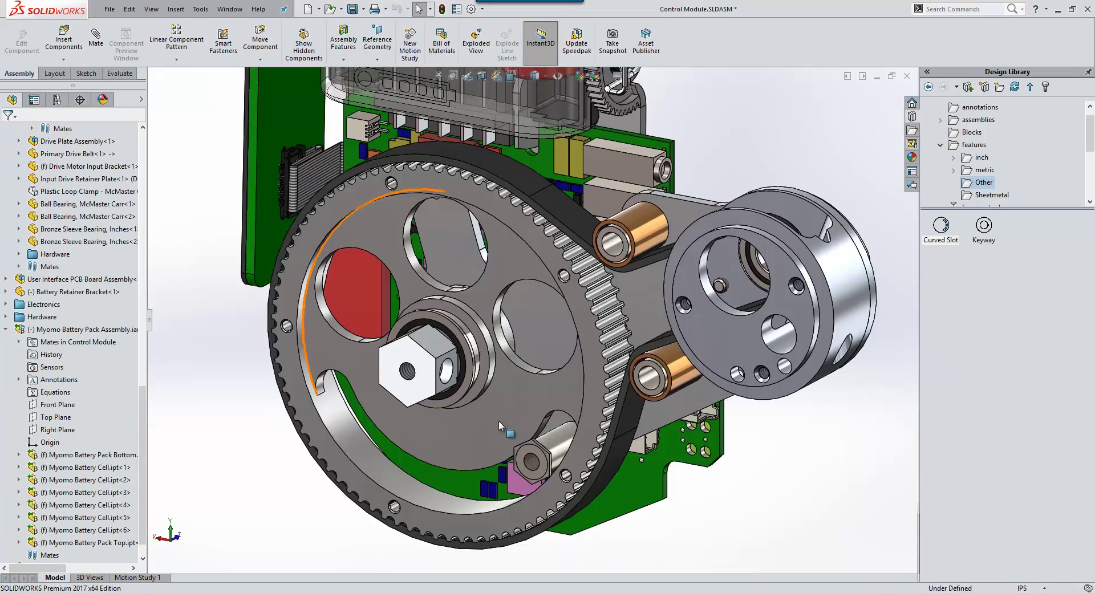
middle_click_drag(622, 481, 628, 414)
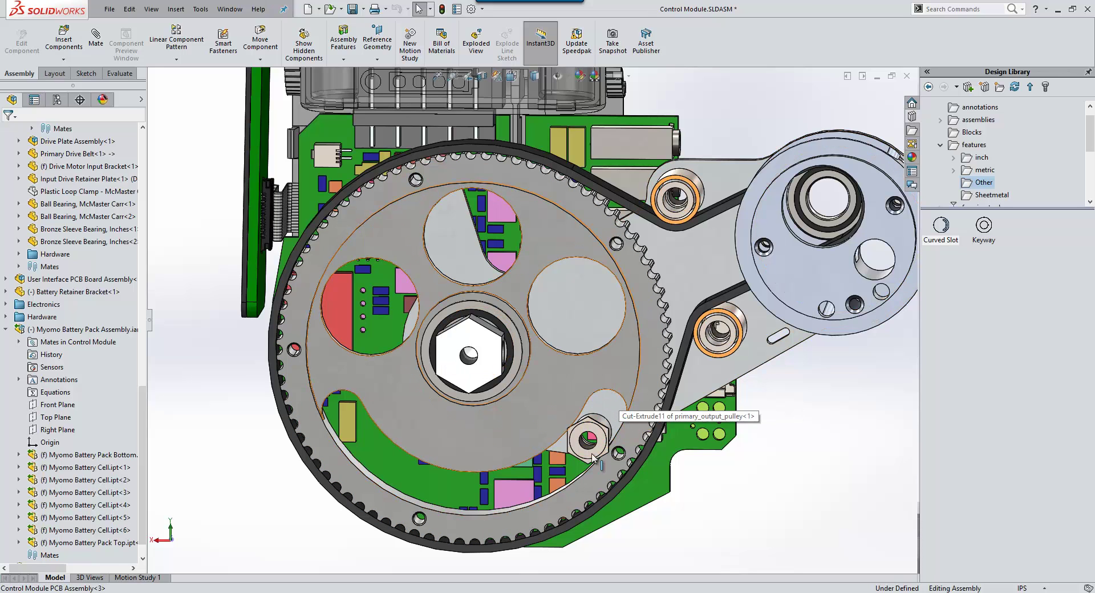
scroll(626, 431, "up", 3)
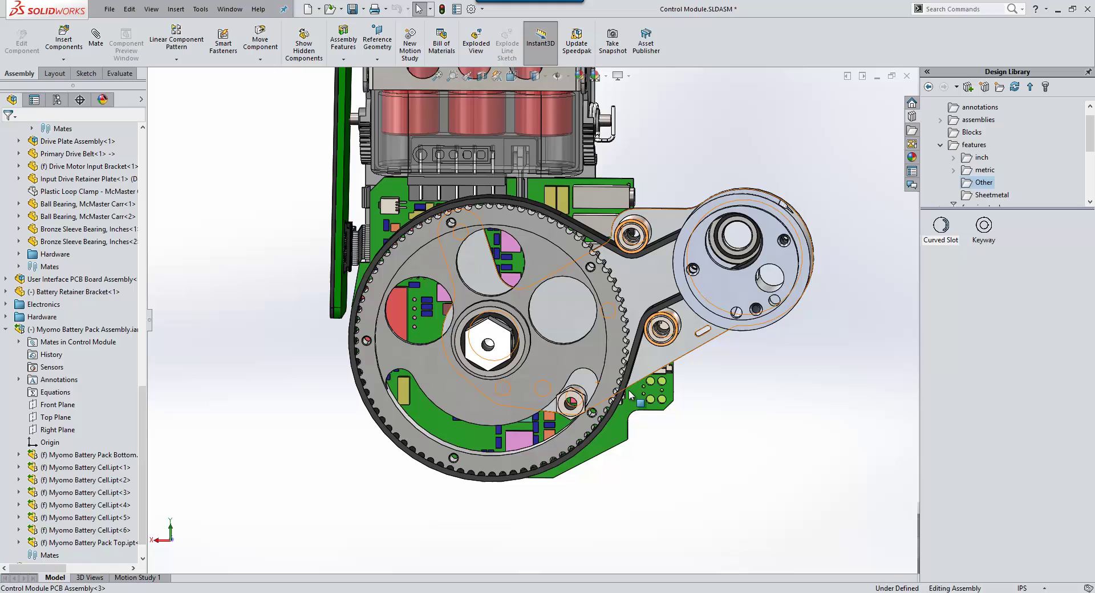
middle_click_drag(626, 431, 599, 392)
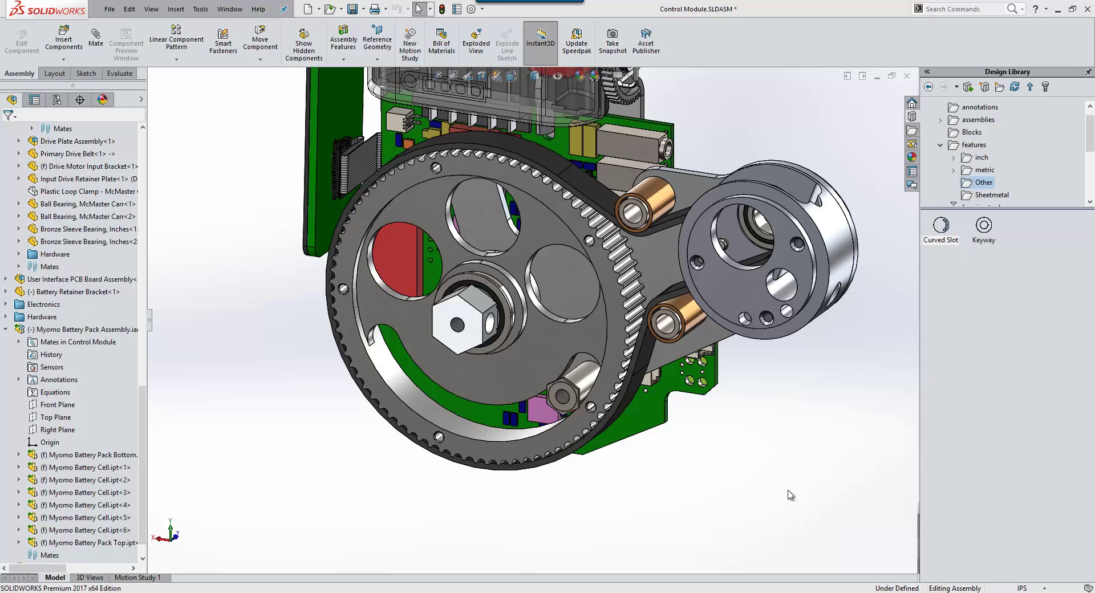
left_click(68, 37)
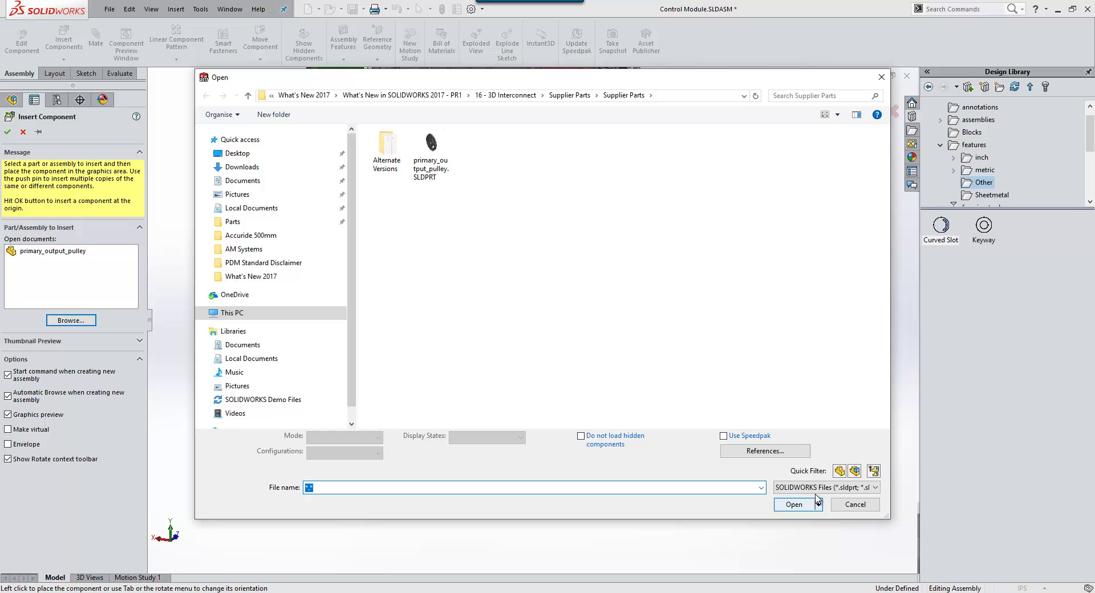
left_click(821, 487)
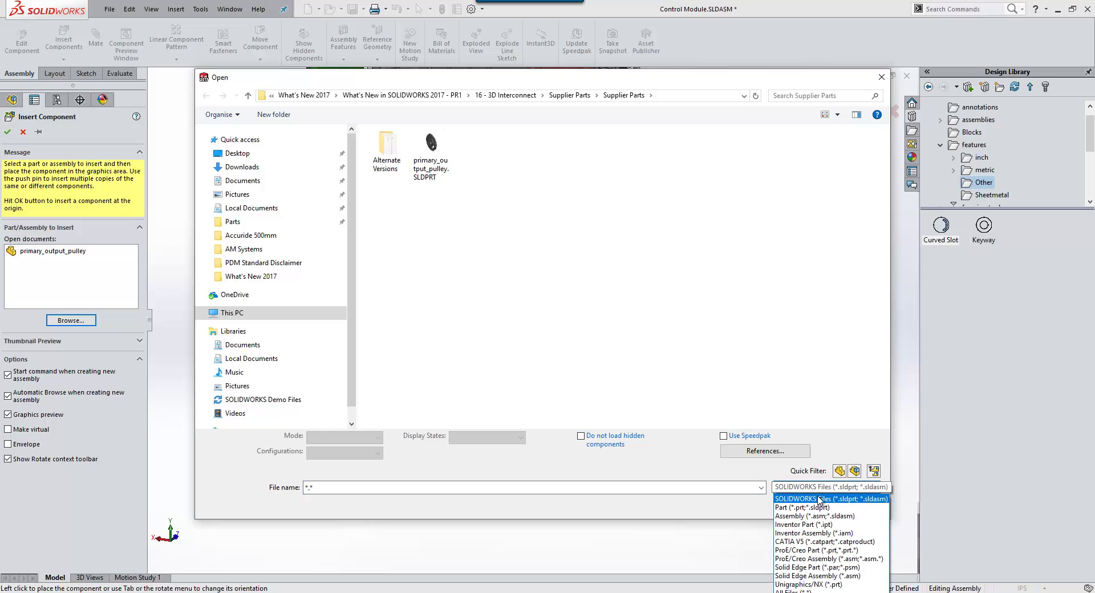
left_click(819, 576)
left_click(431, 162)
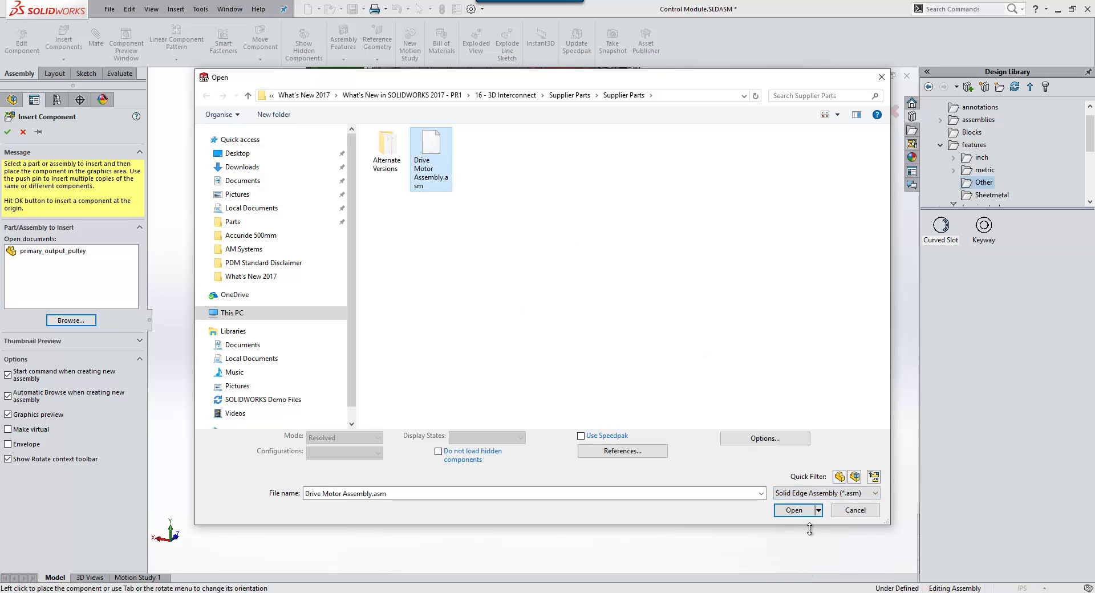
left_click(800, 513)
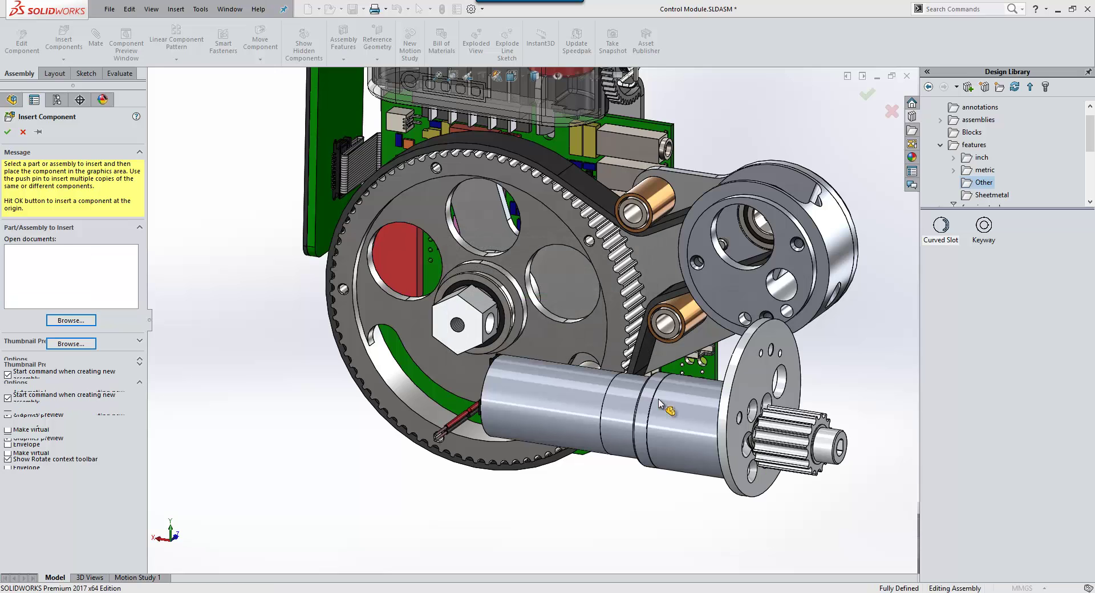
left_click(704, 433)
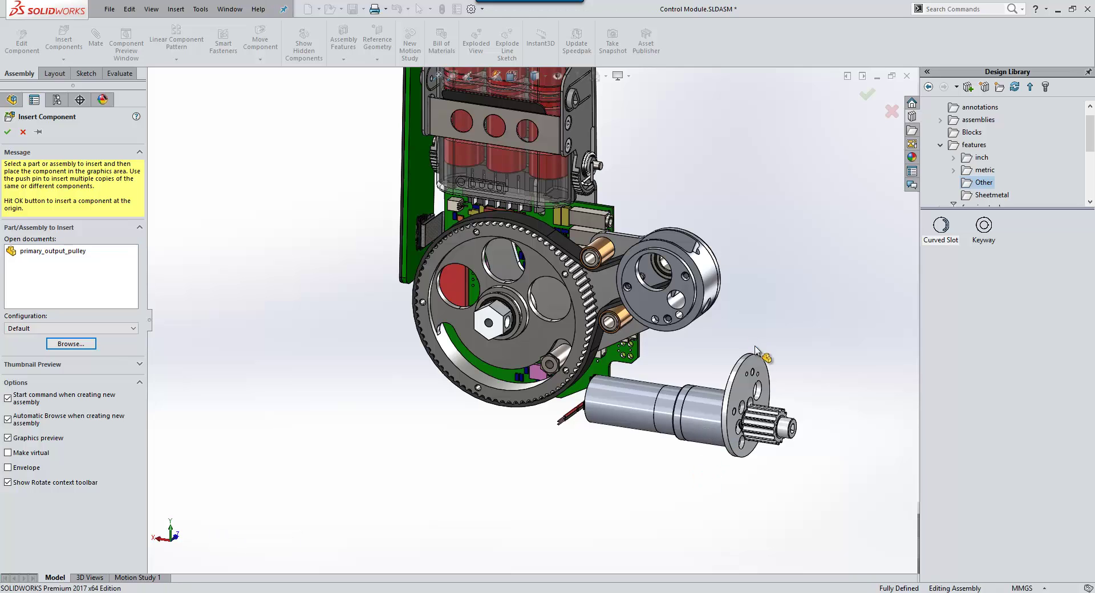
key("Escape")
- Add a coincident mate between the drive motor adapter plate's pinion-side face and the input bracket's flat recessed face
scroll(780, 380, "down", 5)
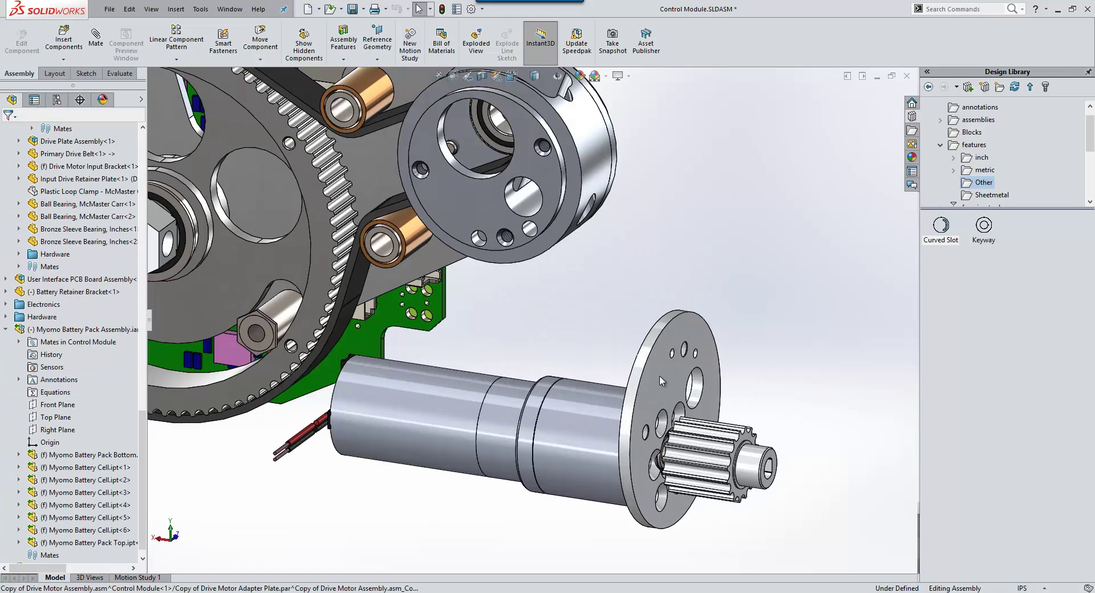
left_click(679, 365)
left_click(545, 169, "ctrl")
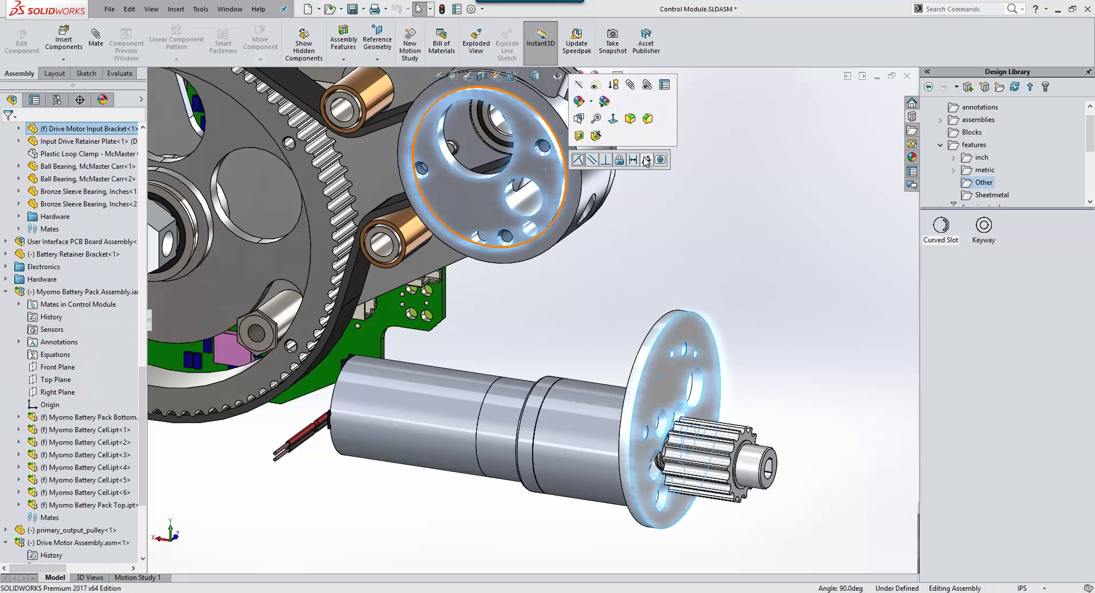
left_click(578, 161)
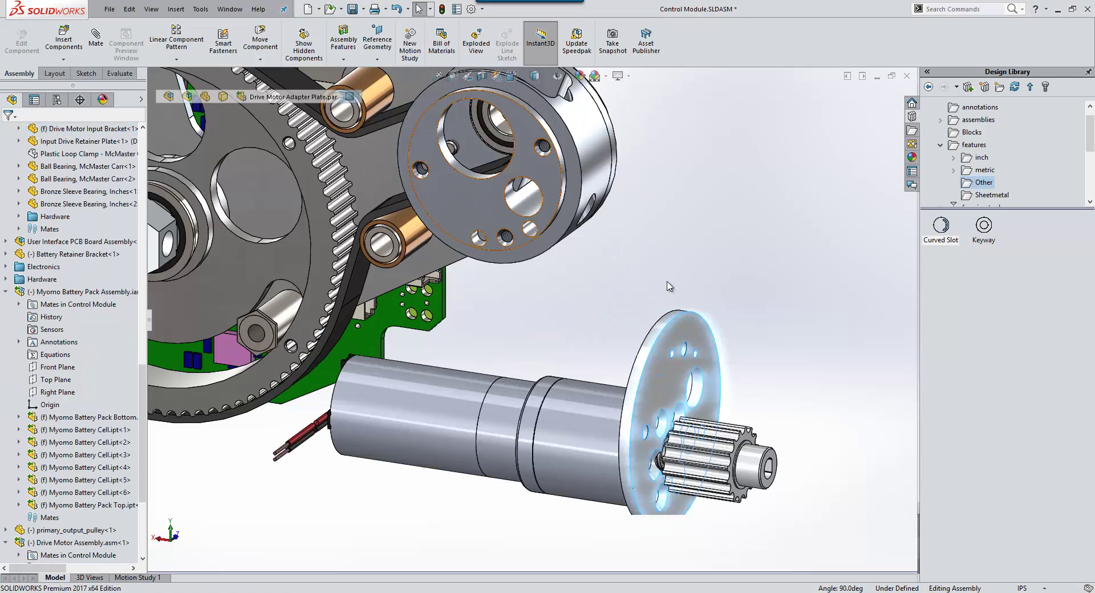
- Add a concentric mate between the adapter plate's outer rim and the Drive Motor Input Bracket's cylindrical surface
scroll(593, 208, "down", 4)
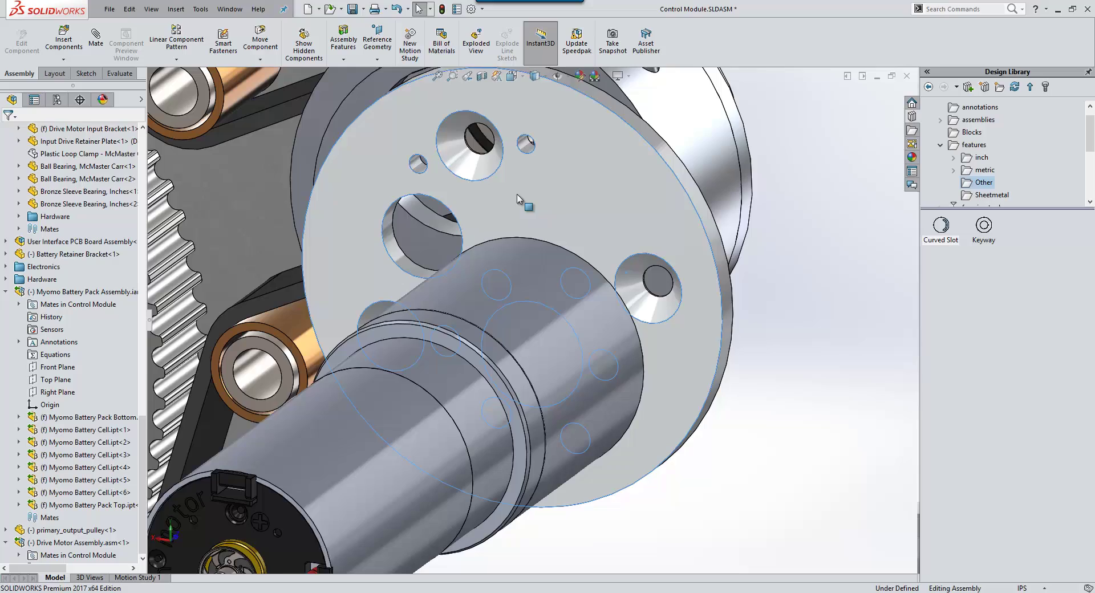
left_click(550, 183)
middle_click_drag(328, 105, 219, 106)
left_click(743, 188, "ctrl")
left_click(796, 177)
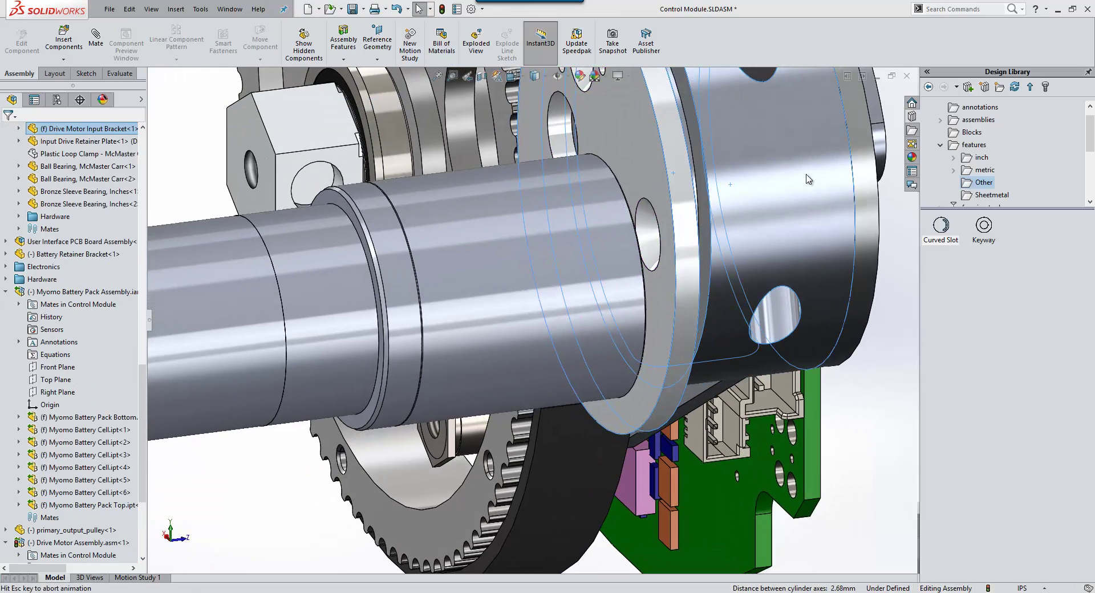
- Mate a countersunk hole of the adapter plate concentric with the bracket's #4-40 tapped hole
middle_click_drag(713, 222, 458, 295)
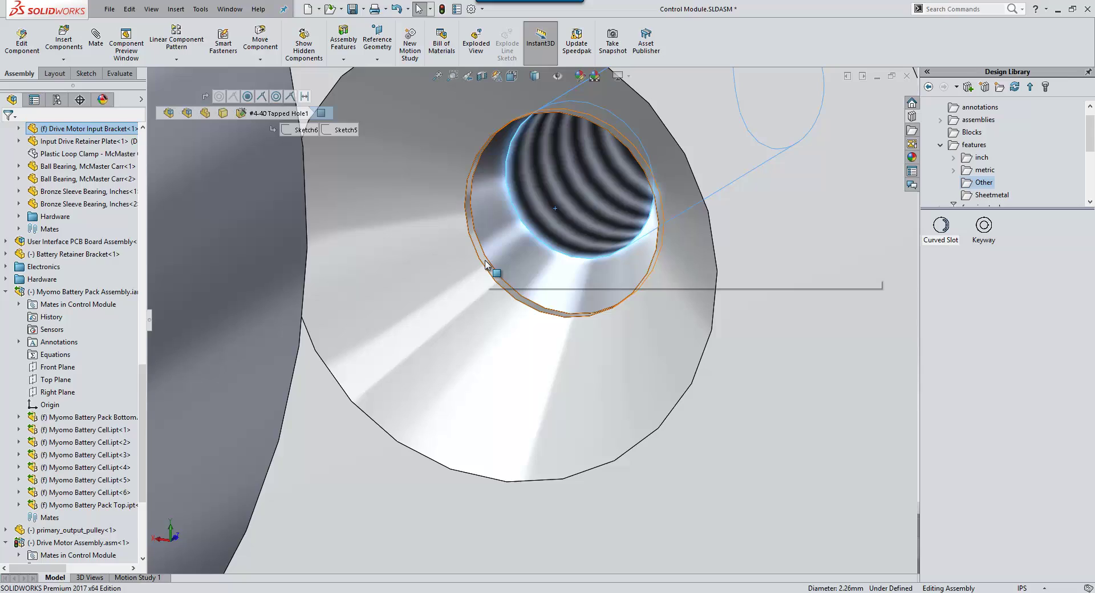
left_click(485, 259)
left_click(558, 251)
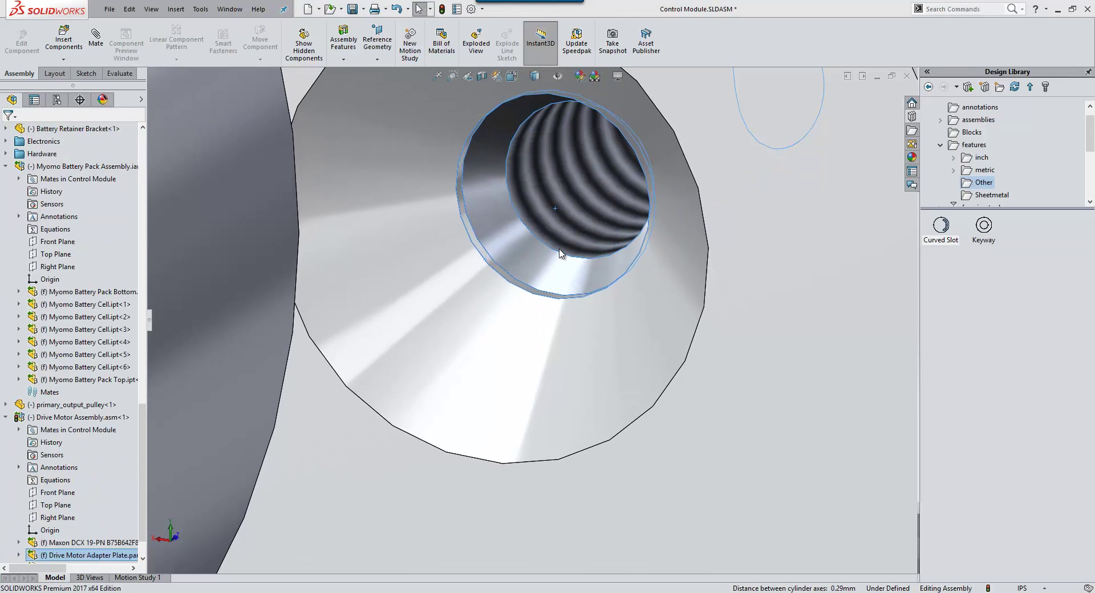
scroll(536, 369, "up", 2)
scroll(536, 370, "up", 4)
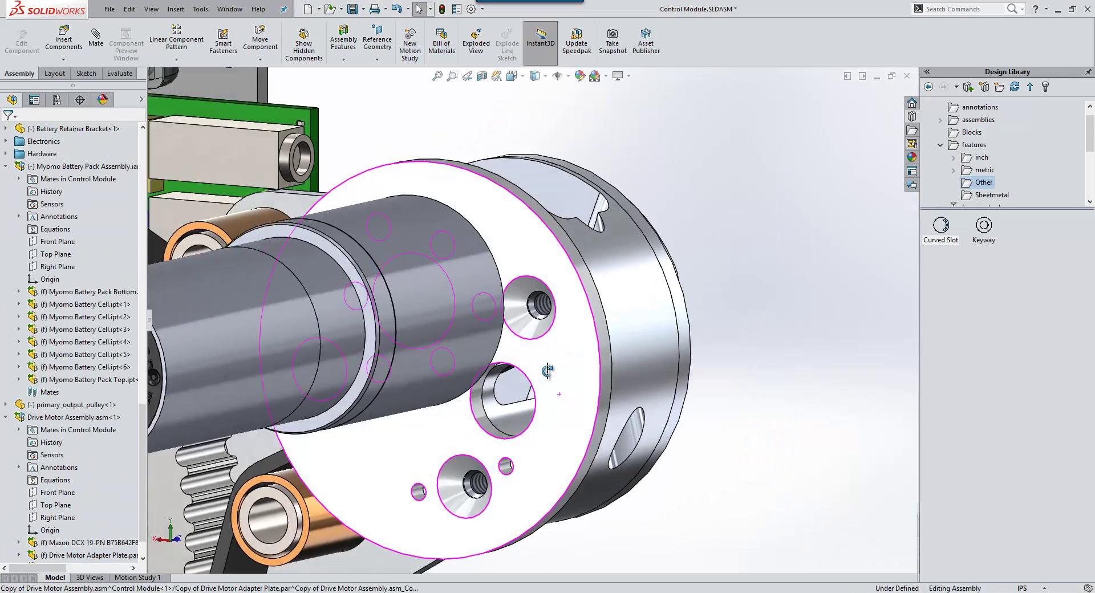
- Inspect the alignment of the large clearance holes in the adapter plate and input bracket from the opposite side
middle_click_drag(657, 368, 479, 361)
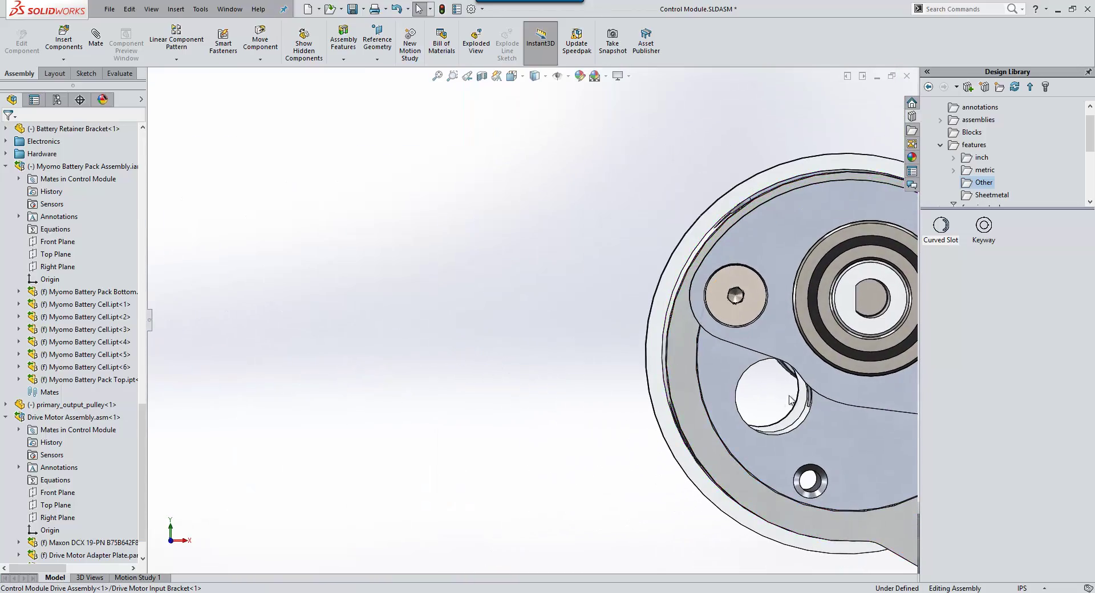
scroll(653, 407, "down", 5)
middle_click_drag(653, 407, 665, 395)
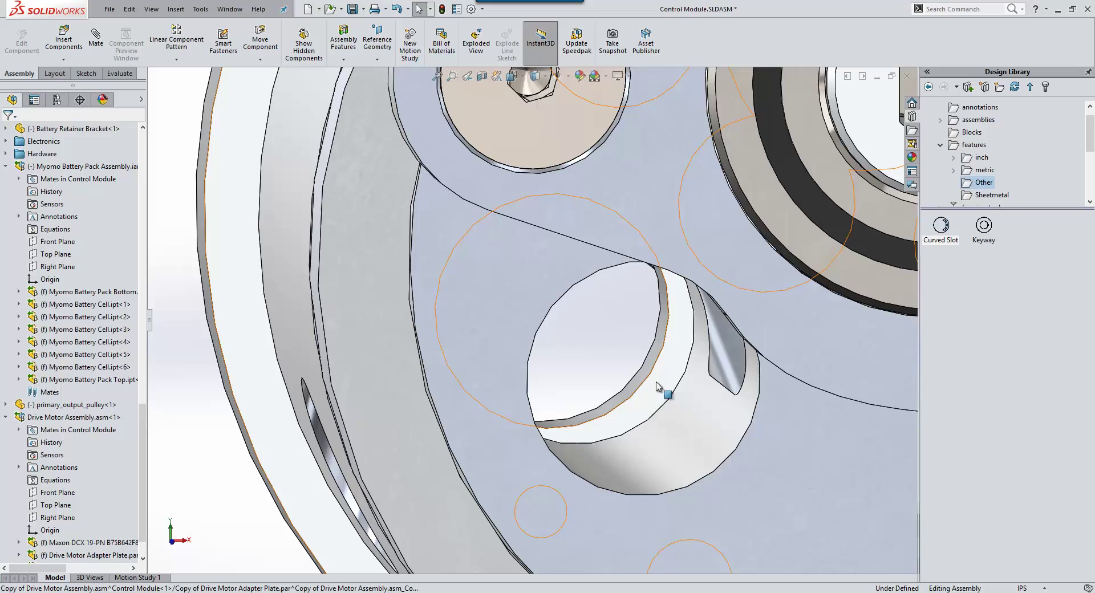
scroll(611, 370, "up", 5)
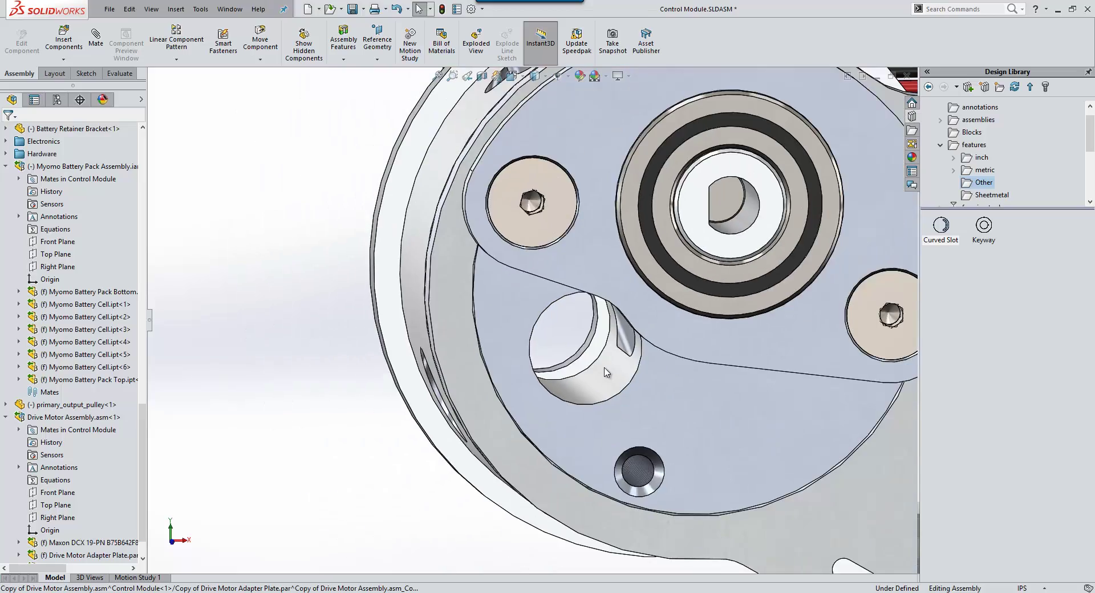
- Break the Drive Motor Assembly's link to its original CAD model and accept the irreversible change
middle_click_drag(611, 370, 610, 334)
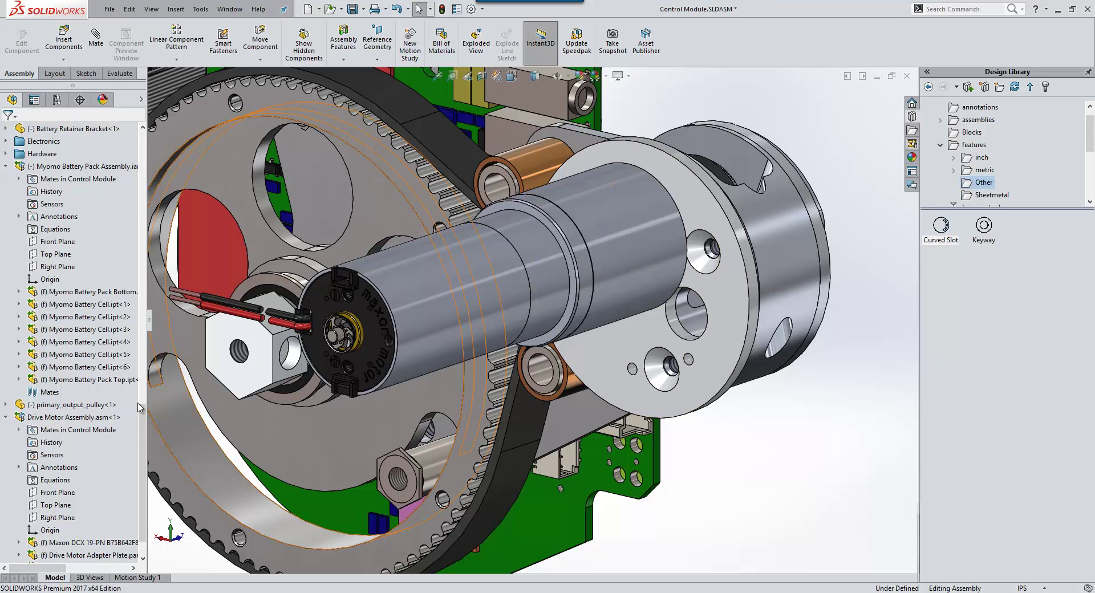
right_click(91, 421)
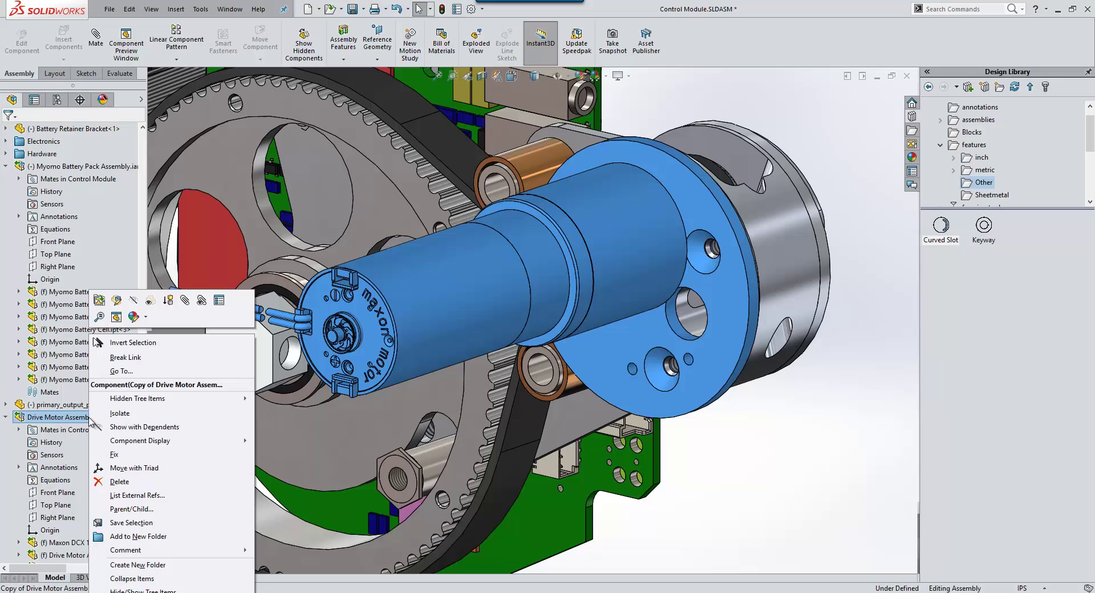
left_click(136, 359)
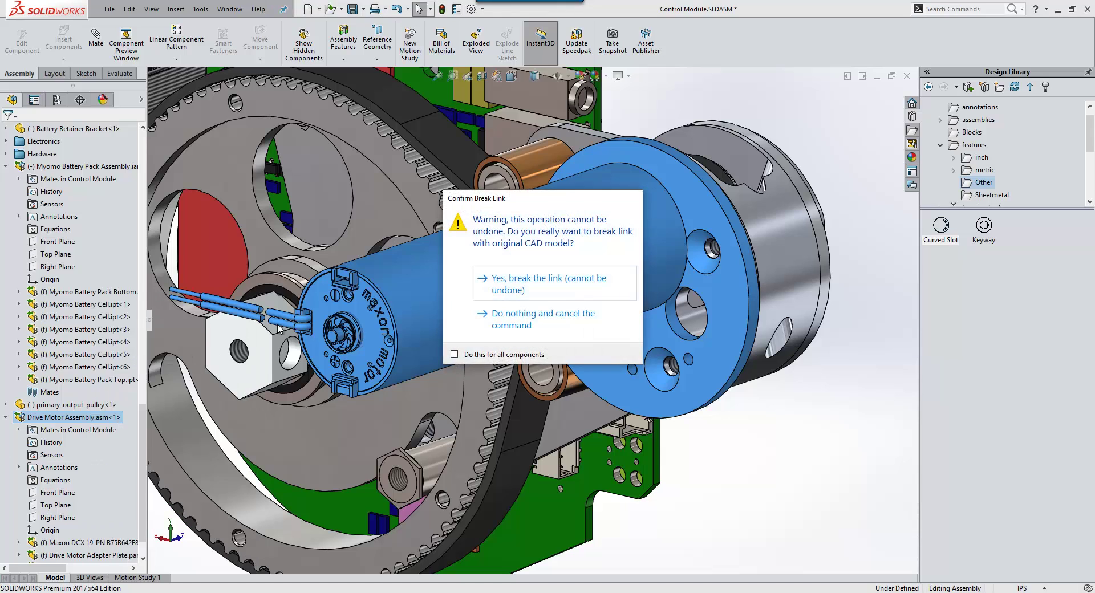
left_click(514, 288)
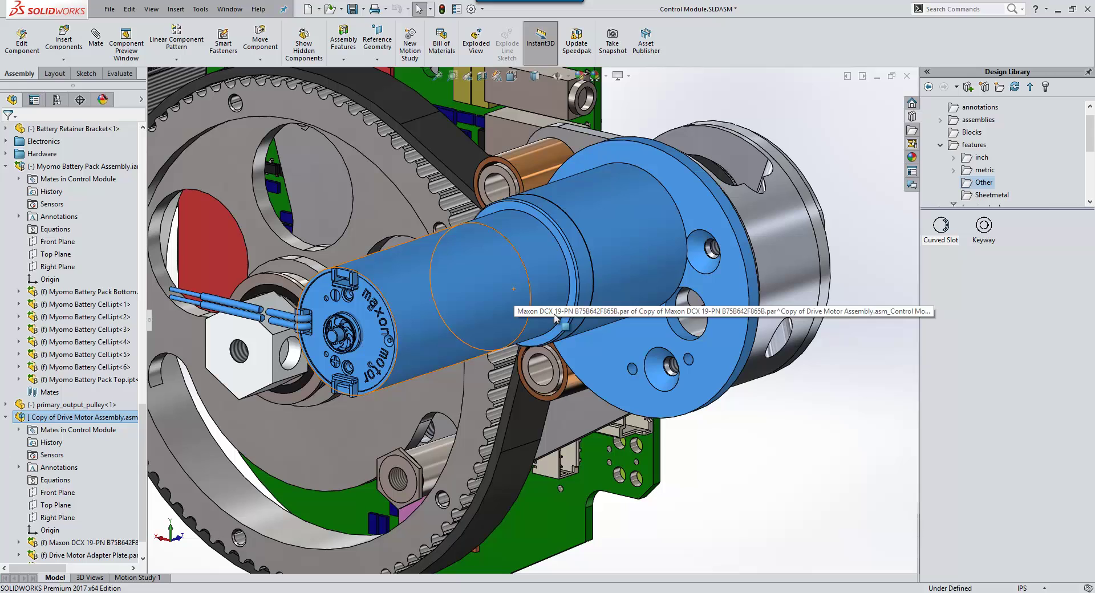
left_click(737, 472)
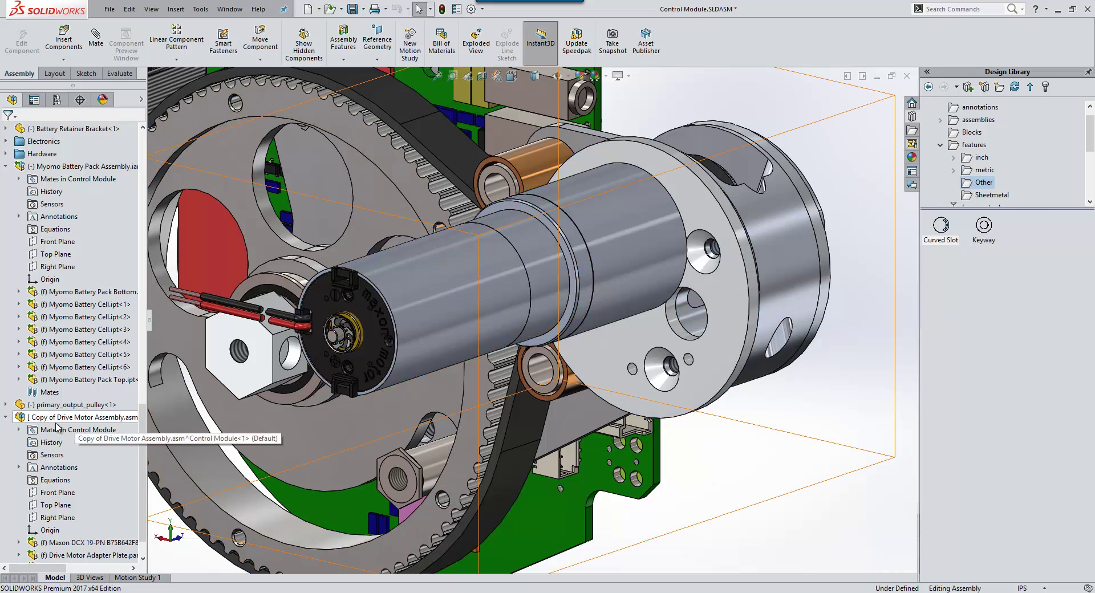
- Open the unlinked copy of the Drive Motor Assembly in its own window, viewed from the pinion side
left_click(86, 423)
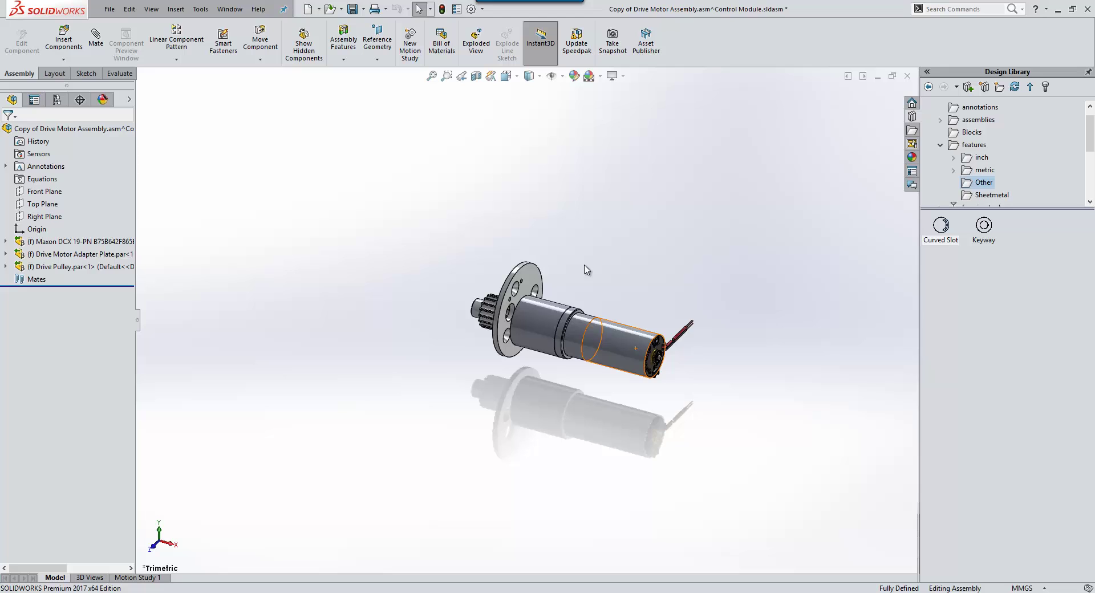
middle_click_drag(627, 309, 582, 334)
scroll(576, 340, "down", 5)
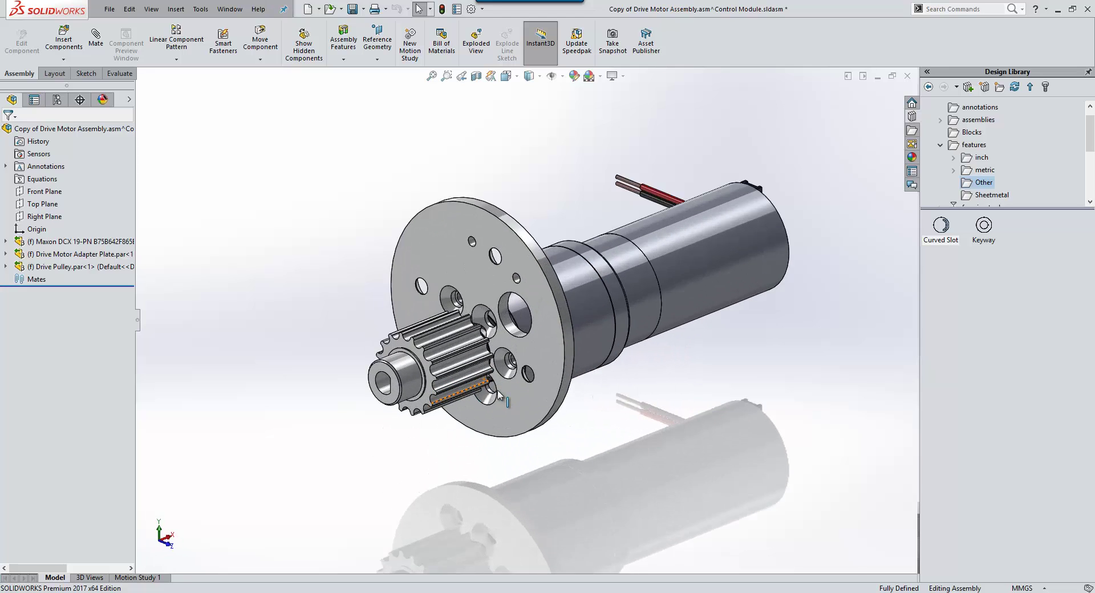
- Break the Drive Motor Adapter Plate's link to its original CAD model within the drive motor assembly
left_click(575, 336)
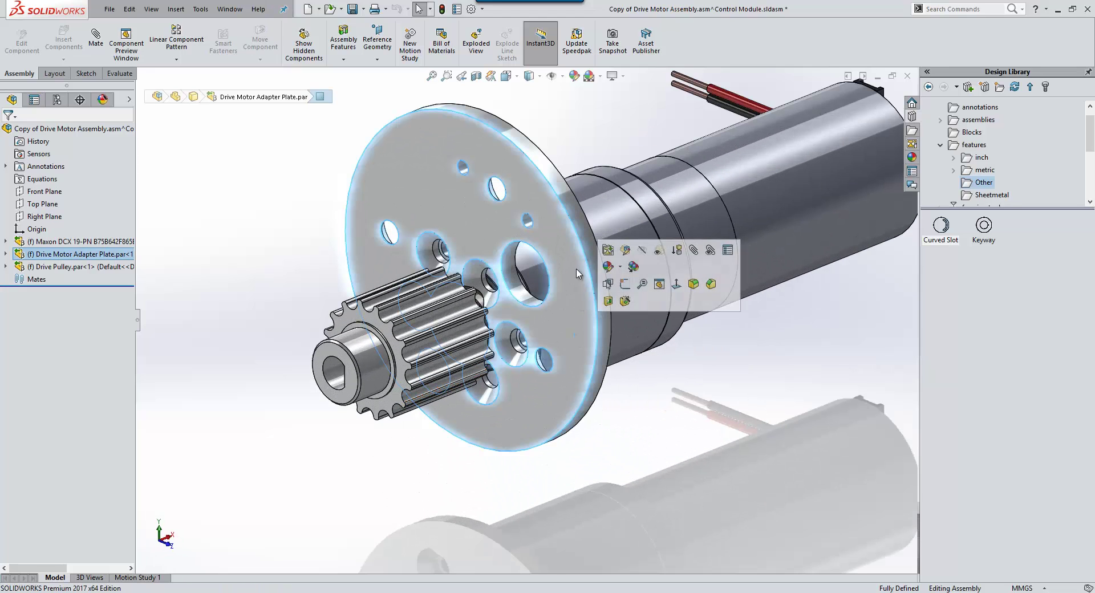
left_click(54, 258)
right_click(55, 258)
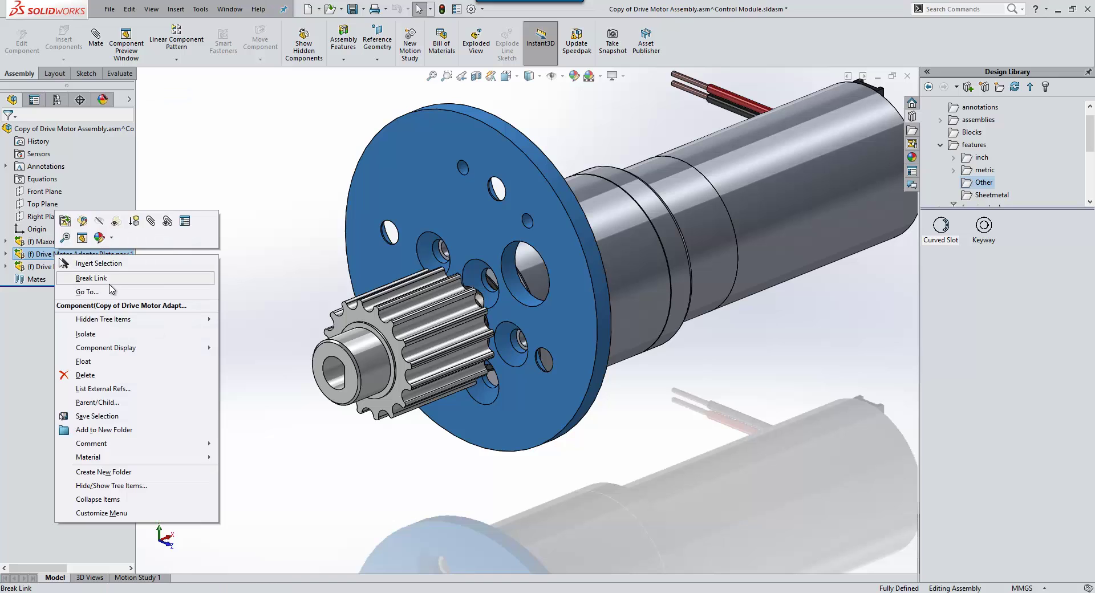
left_click(85, 279)
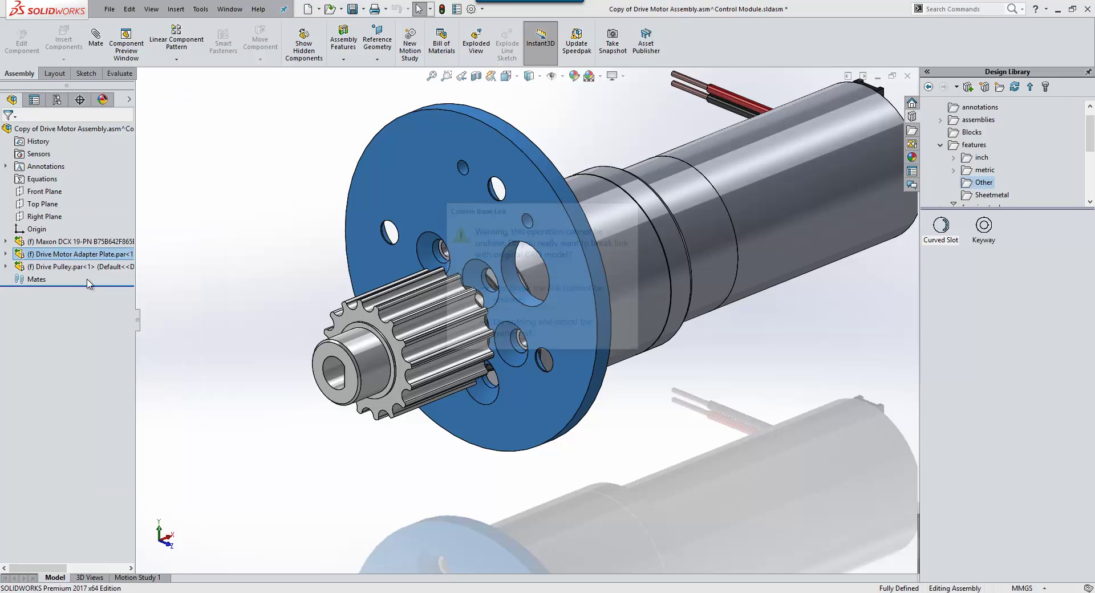
left_click(523, 302)
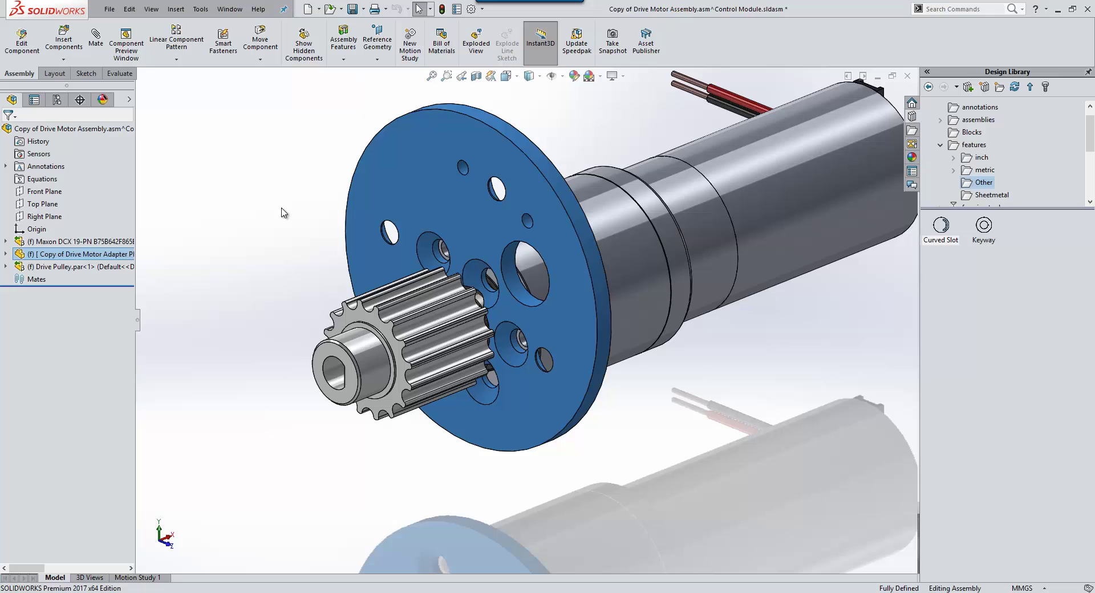
- Compare the feature tree contents of the linked Maxon motor part with those of the unlinked adapter plate
left_click(6, 241)
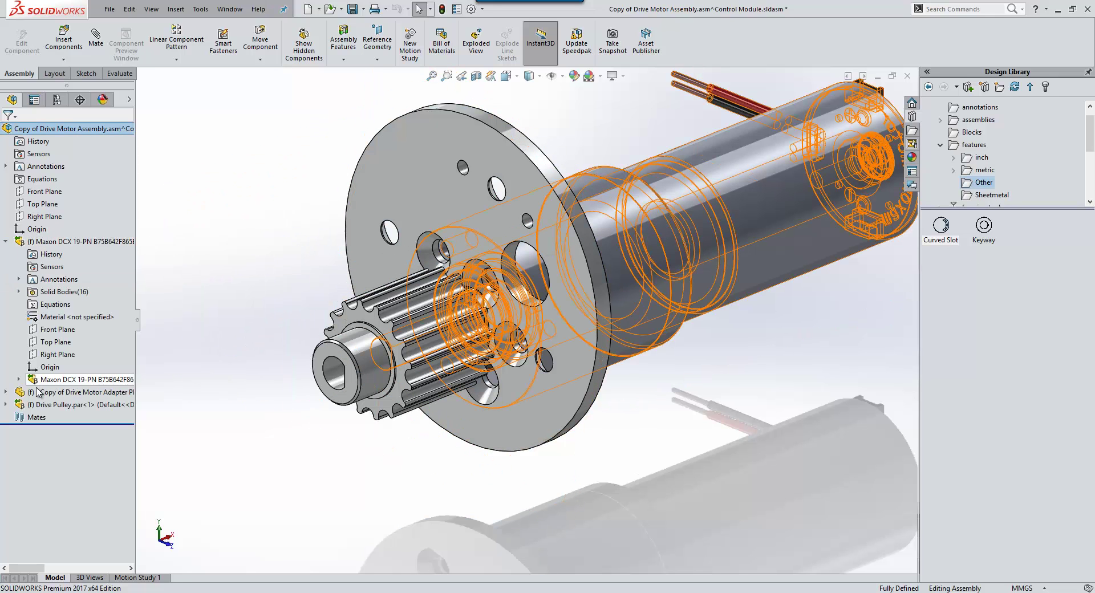
left_click(6, 241)
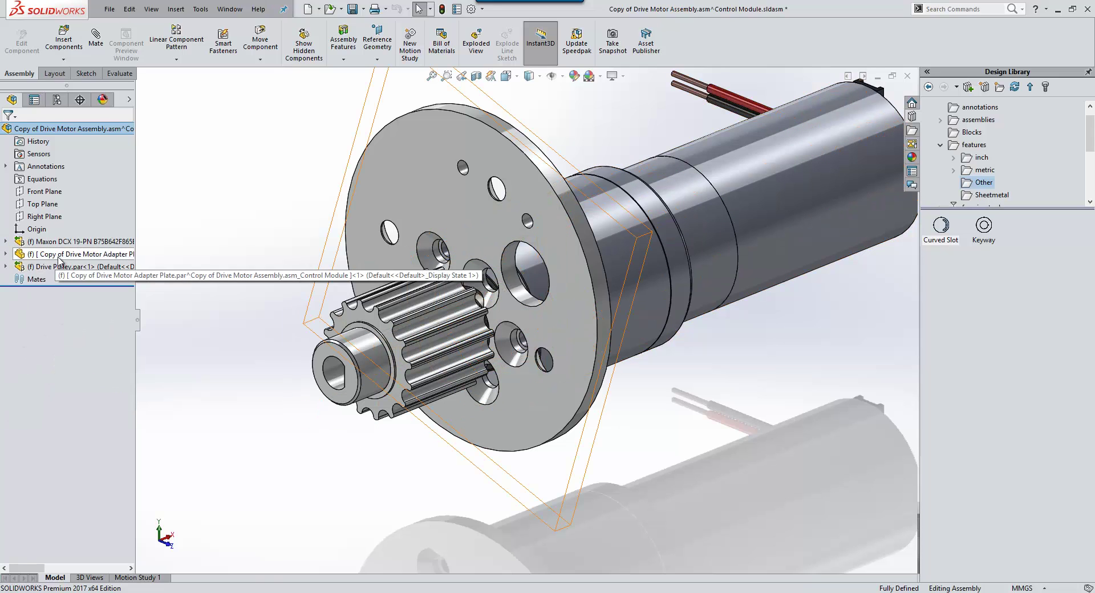
left_click(60, 258)
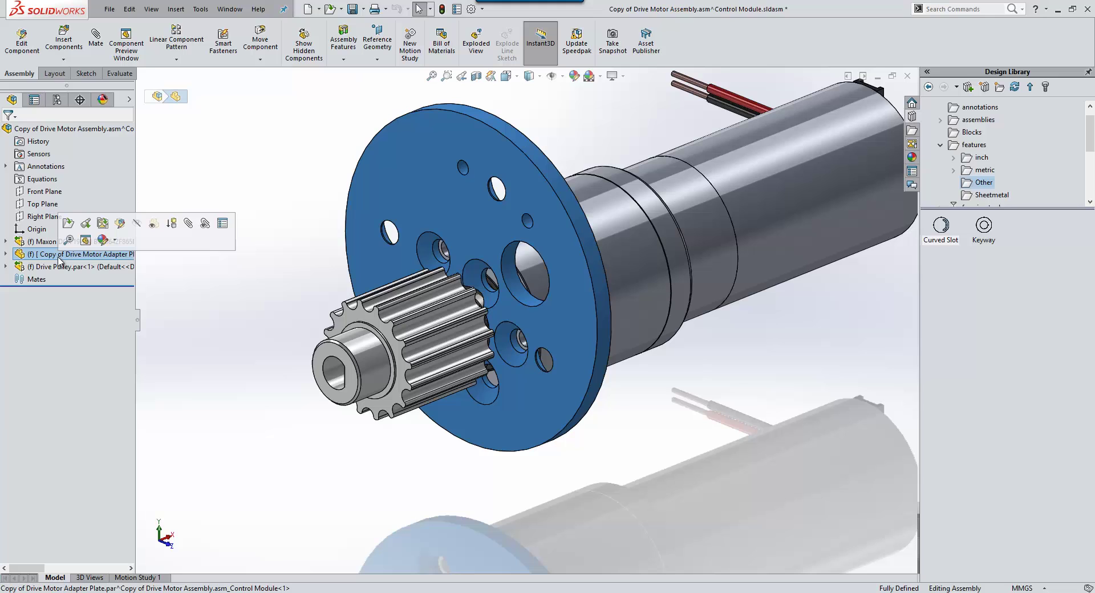
left_click(5, 254)
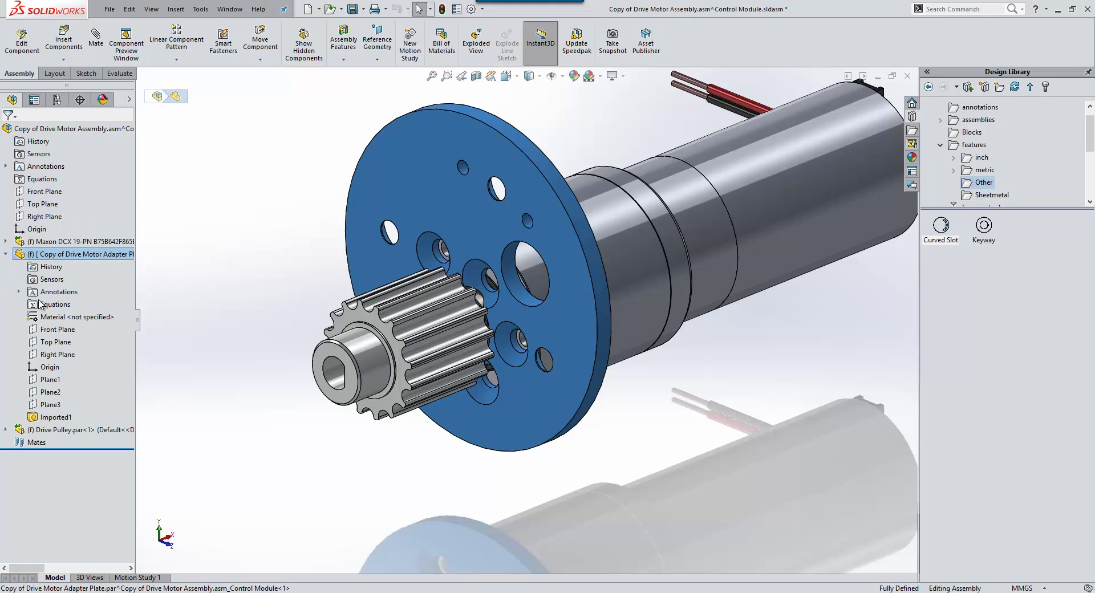
left_click(606, 421)
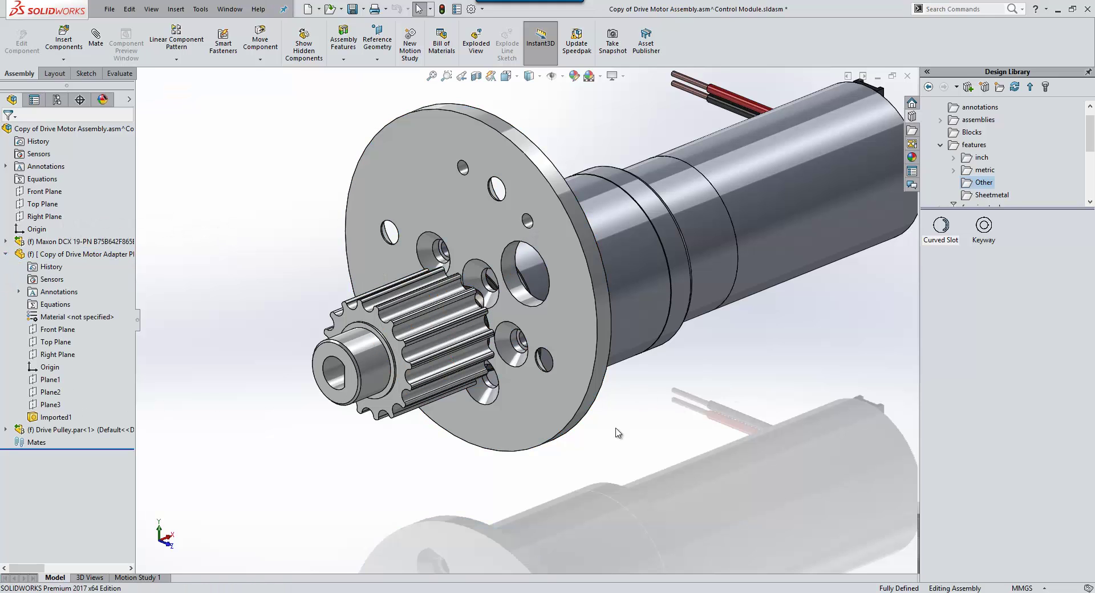
middle_click_drag(619, 434, 514, 365)
- Open the copied Drive Motor Adapter Plate as a separate part and decline automatic feature recognition
left_click(75, 254)
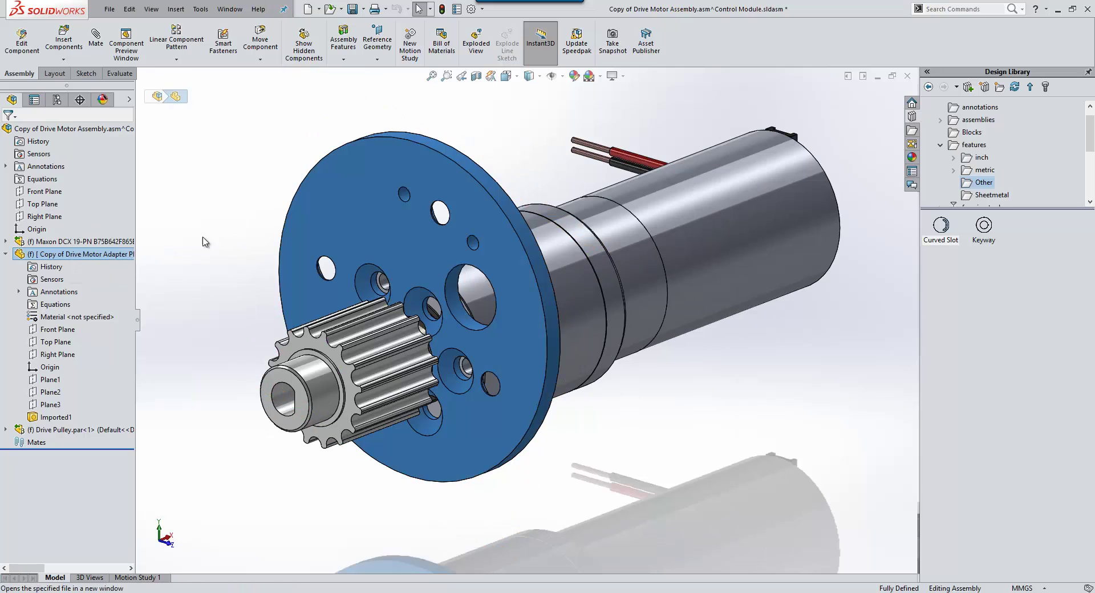
left_click(471, 272)
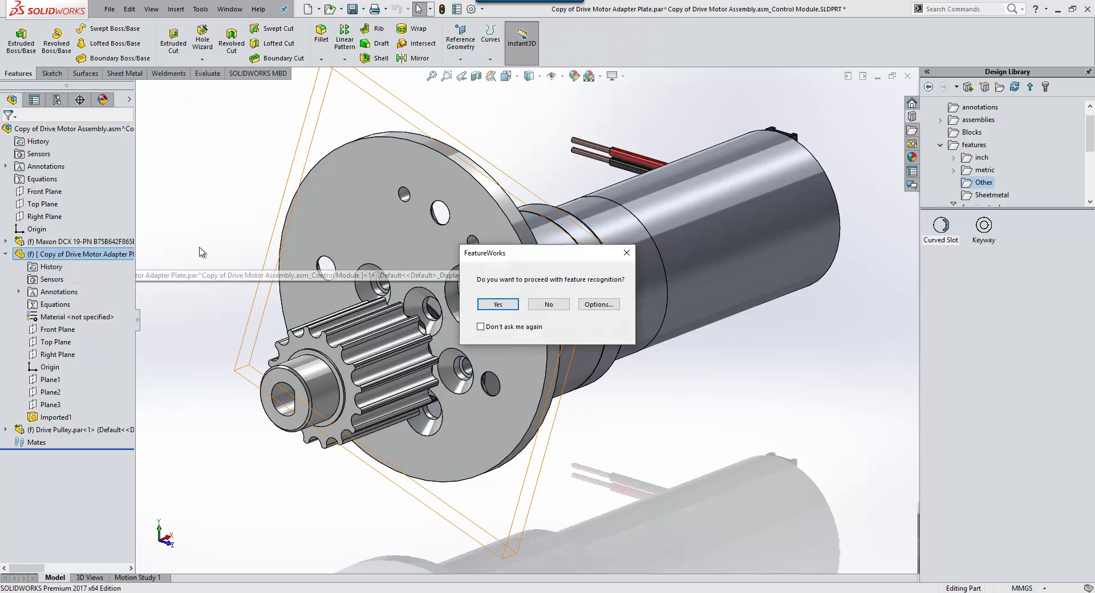
left_click(548, 305)
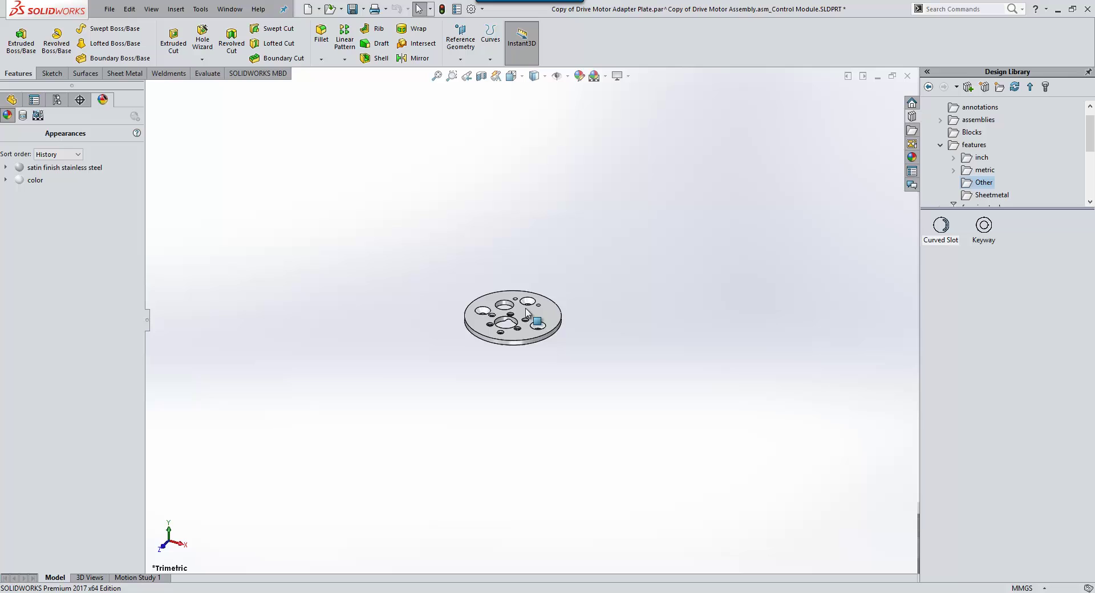
- Convert the large clearance hole in the imported adapter plate body into an editable hole feature with Edit Feature
scroll(516, 306, "down", 5)
left_click(467, 301)
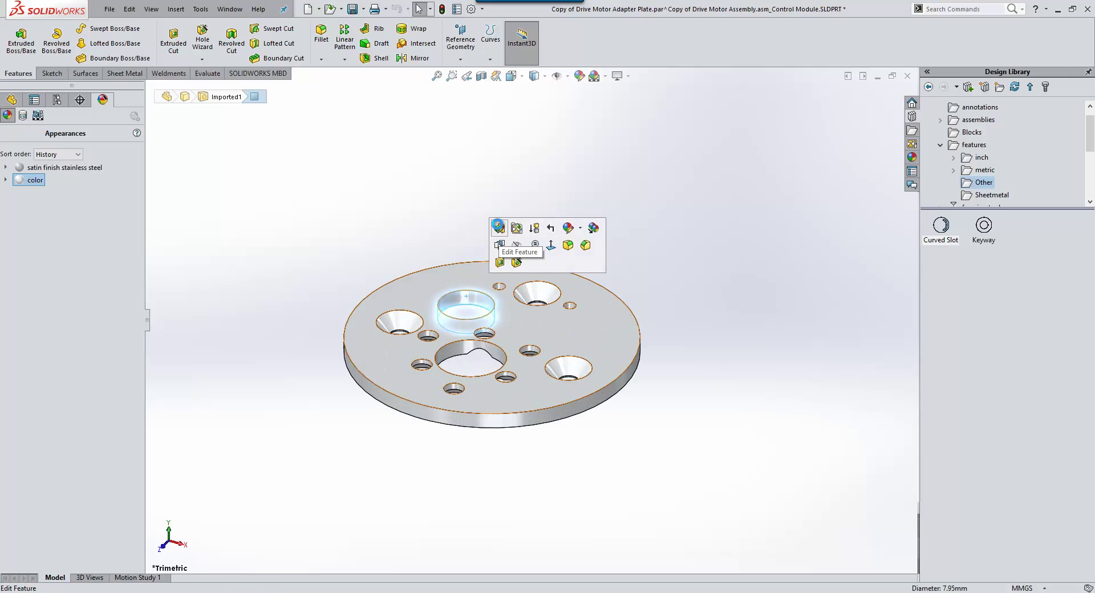
left_click(499, 229)
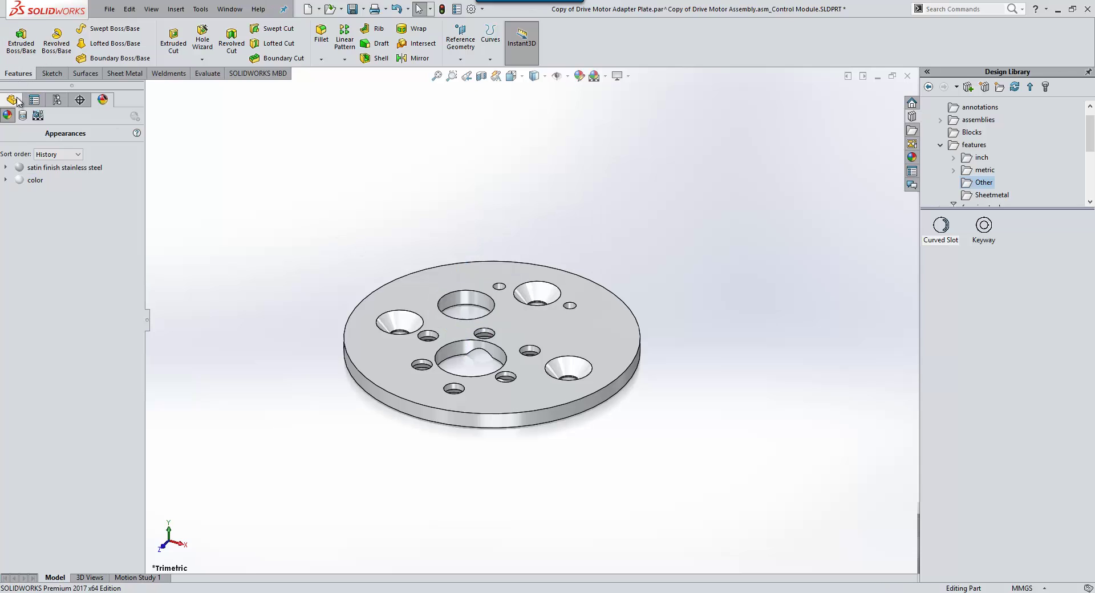
- Return to the Control Module assembly and open the position definition of the adapter plate's M7 clearance hole in context
key("ctrl+Tab")
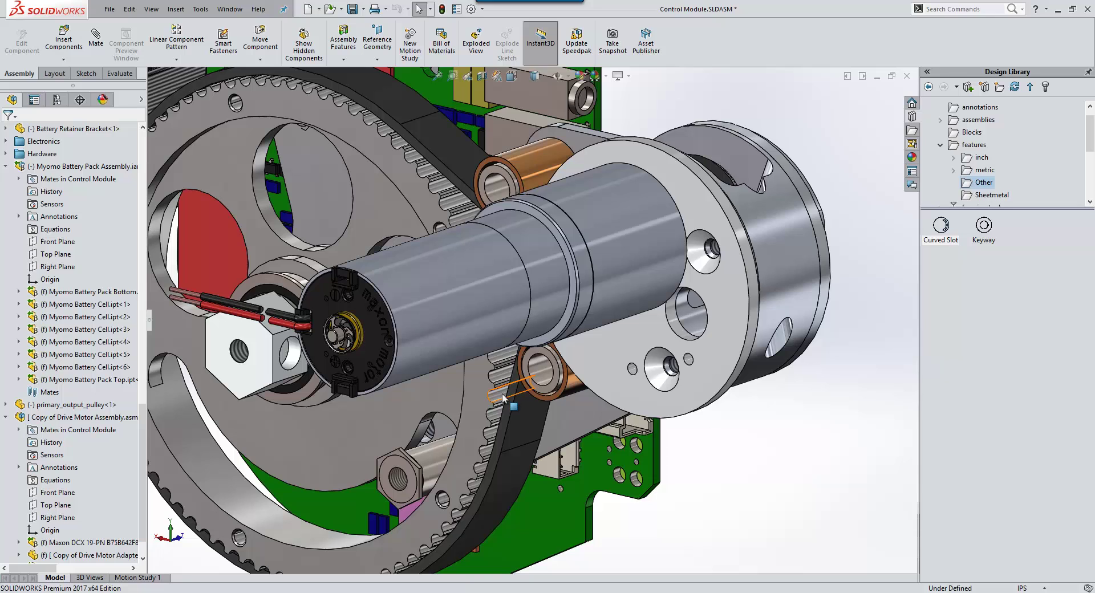
scroll(707, 331, "down", 5)
left_click(630, 280)
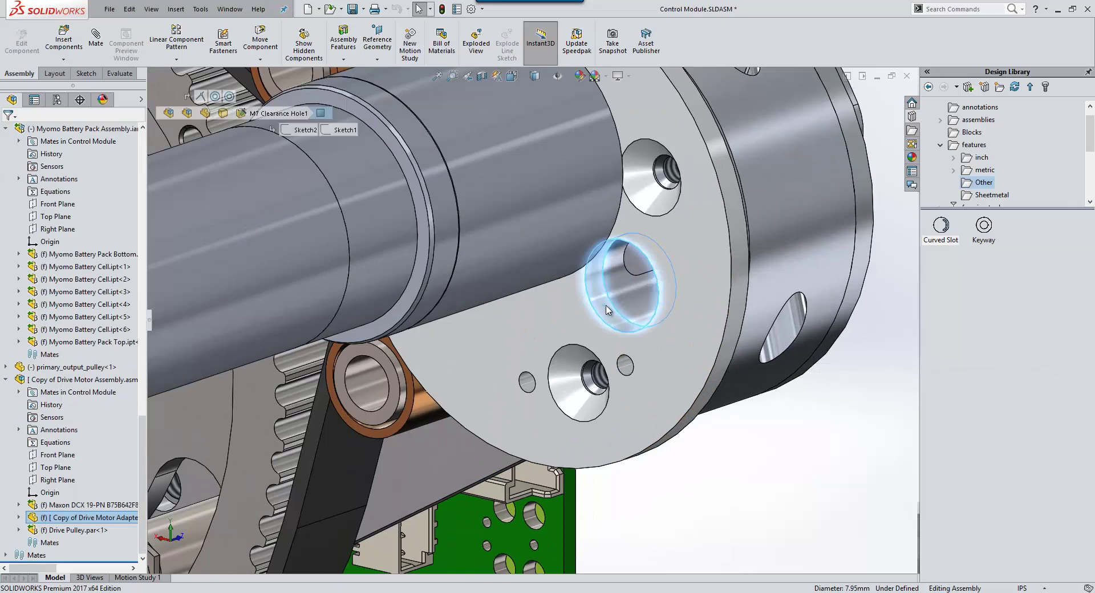
left_click(637, 272)
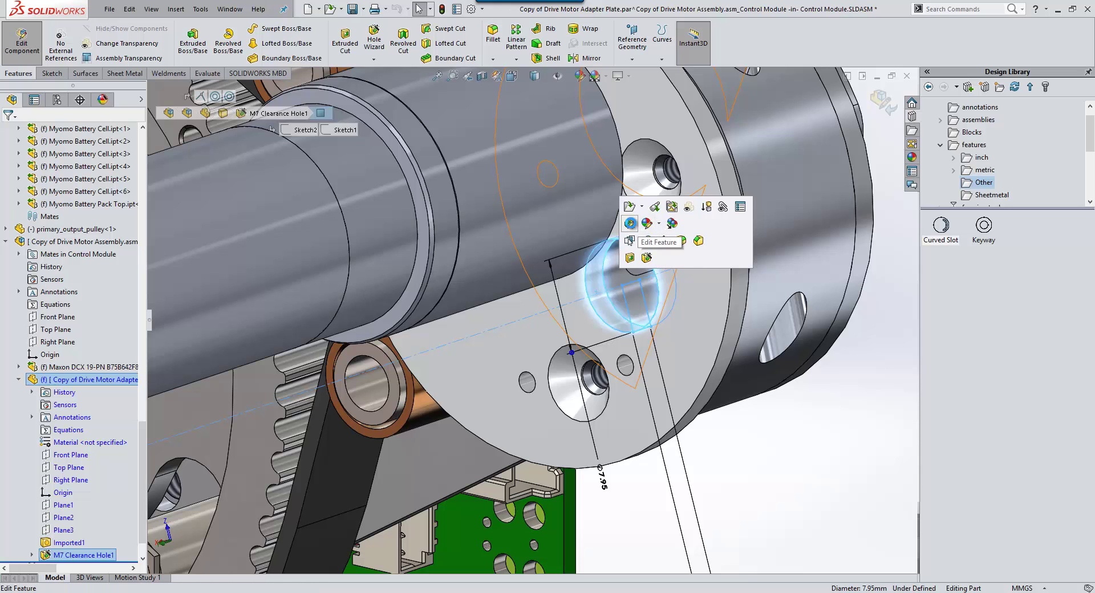
left_click(663, 319)
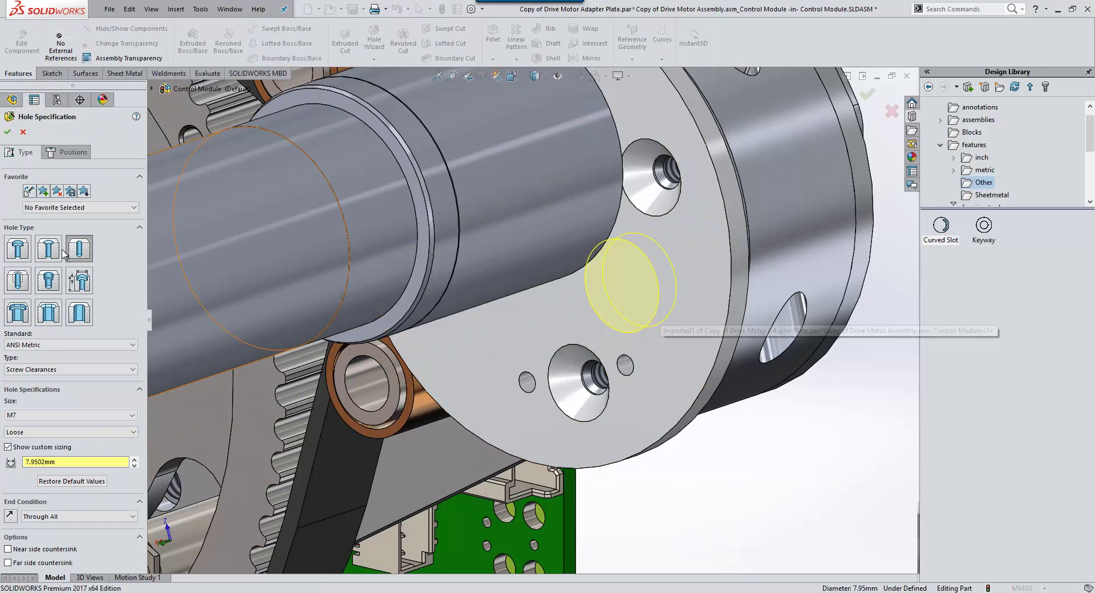
left_click(85, 152)
- Align the M7 clearance hole's centre point with the input bracket's large clearance hole and finish editing the plate in context
mouse_move(662, 268)
middle_mouse_down()
mouse_move(710, 332)
mouse_move(649, 302)
middle_mouse_up()
scroll(742, 262, "down", 5)
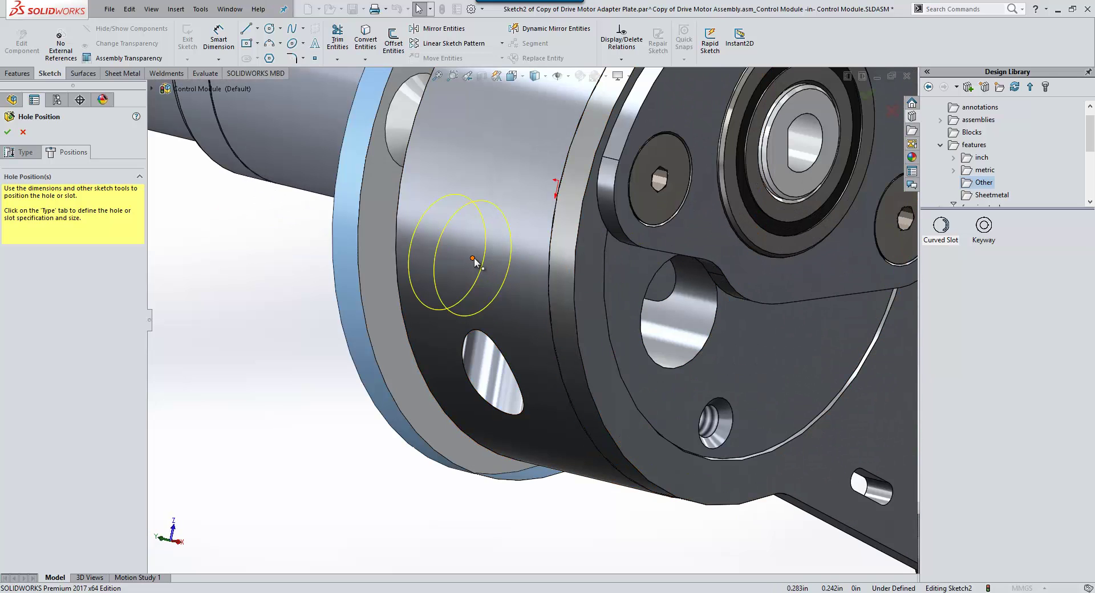
left_click(673, 348)
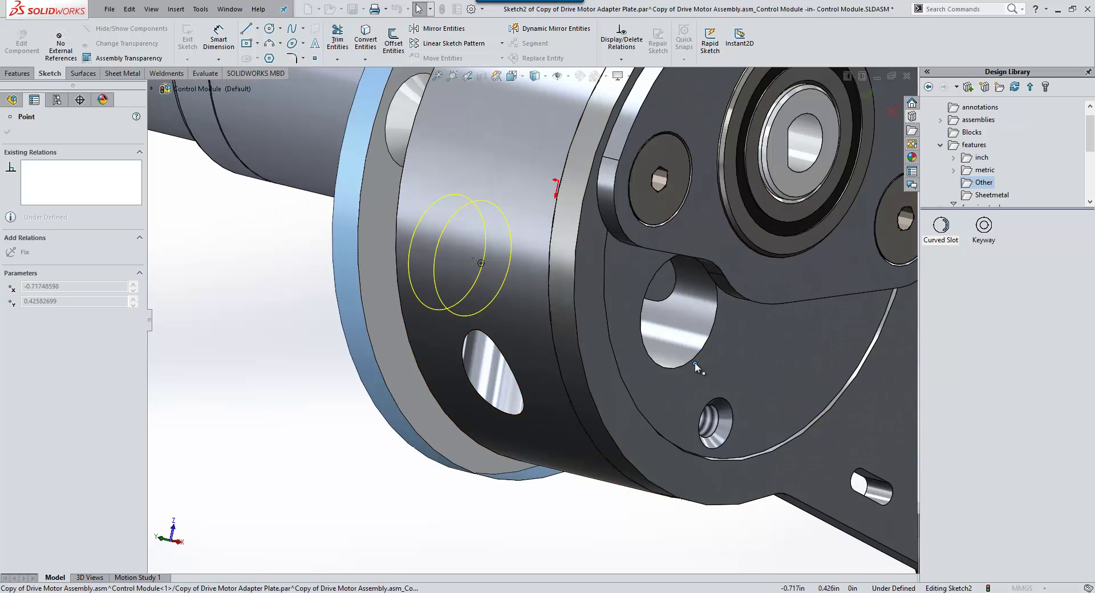
mouse_move(674, 348)
left_mouse_down()
mouse_move(668, 326)
mouse_move(453, 256)
mouse_move(481, 264)
left_mouse_up()
key("Escape")
middle_click_drag(325, 330, 576, 331)
key("Return")
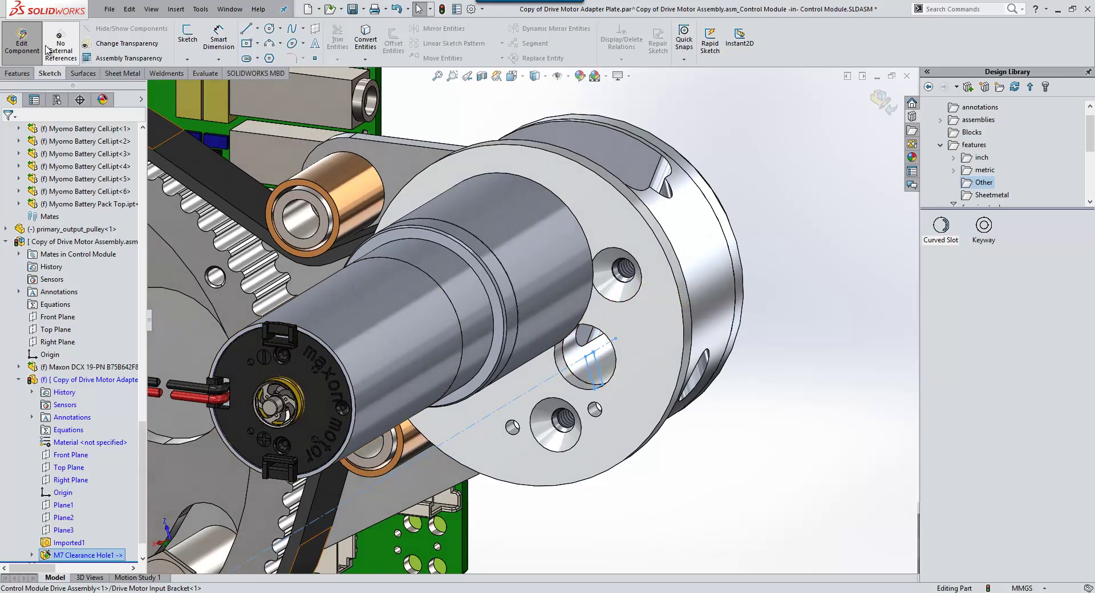
left_click(34, 50)
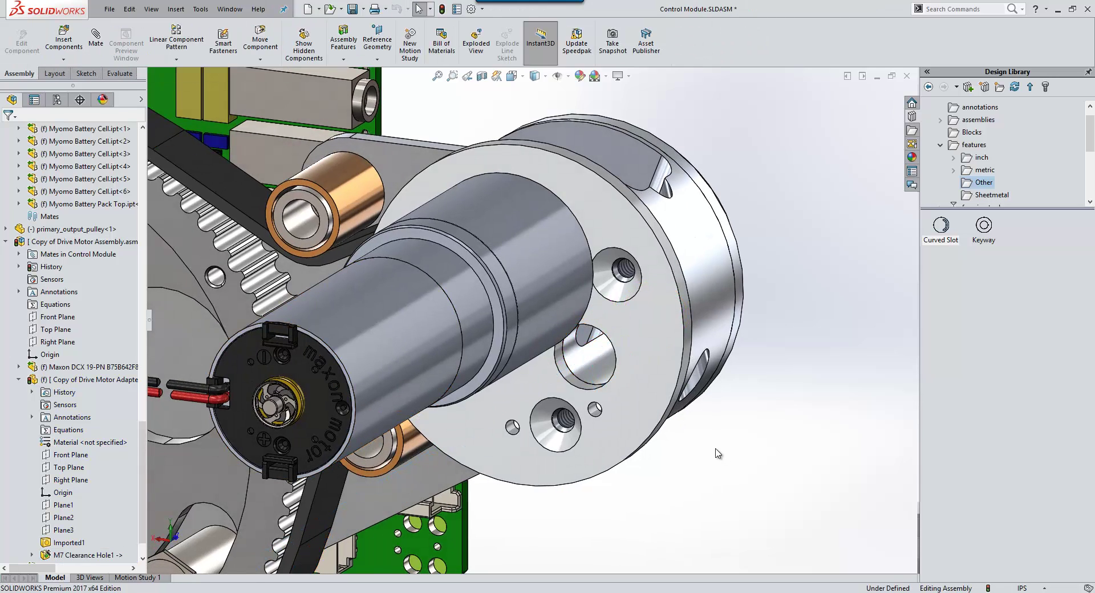